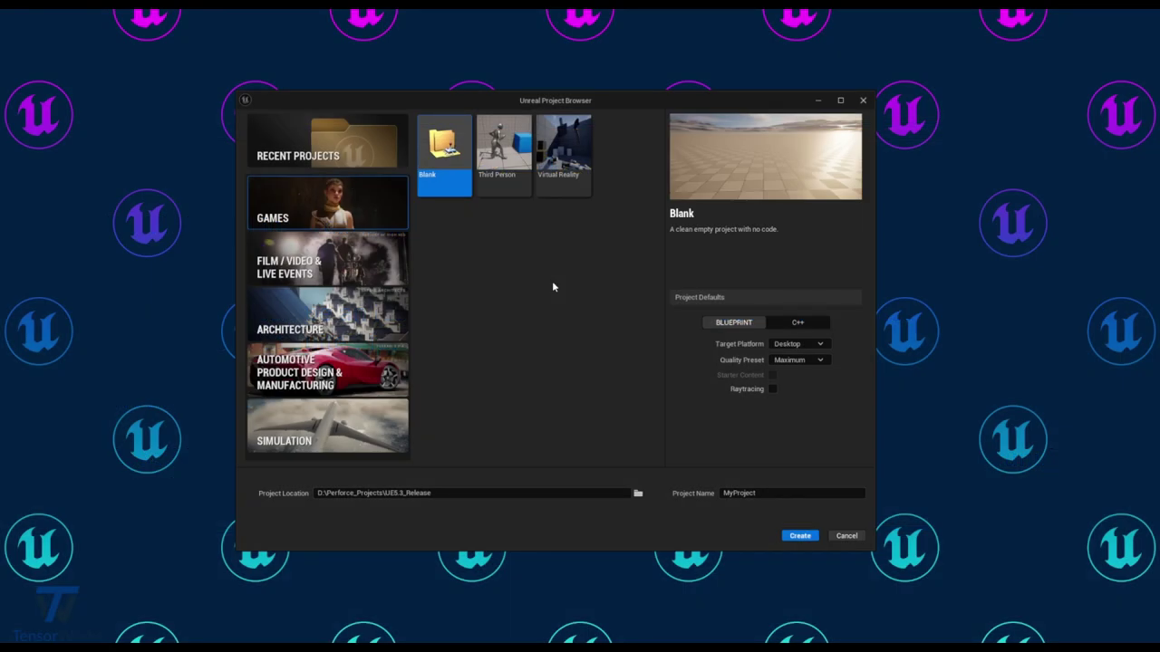
Create a new project from the Virtual Reality template named VRSetup.
left_click(573, 172)
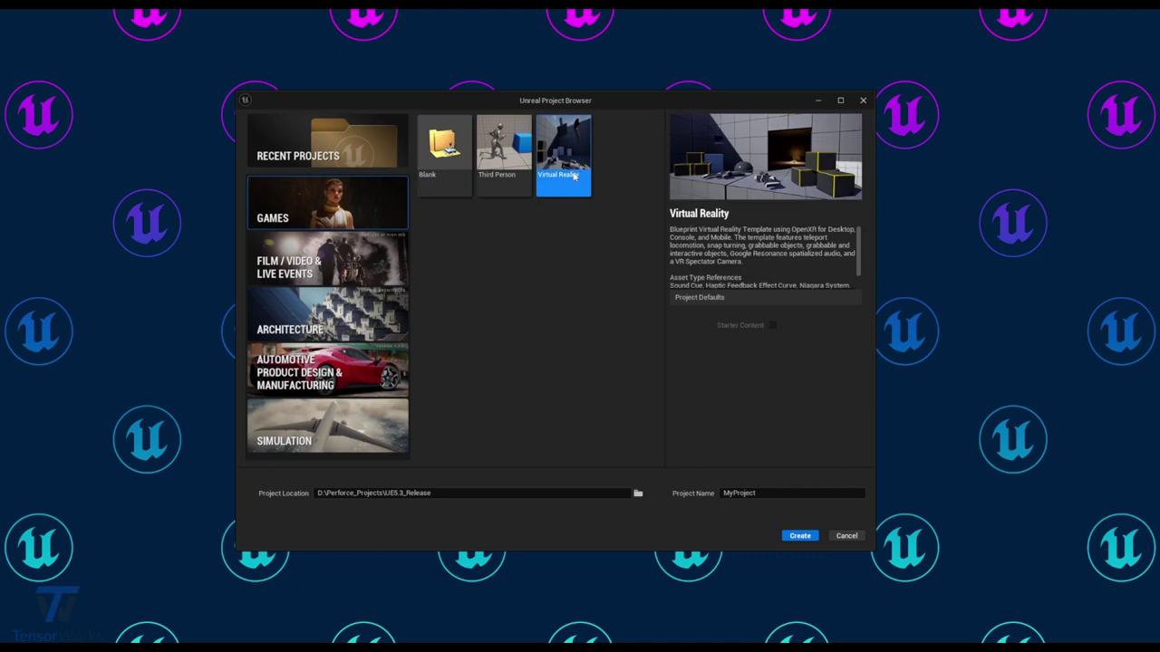
double_click(772, 493)
type("VRSetup")
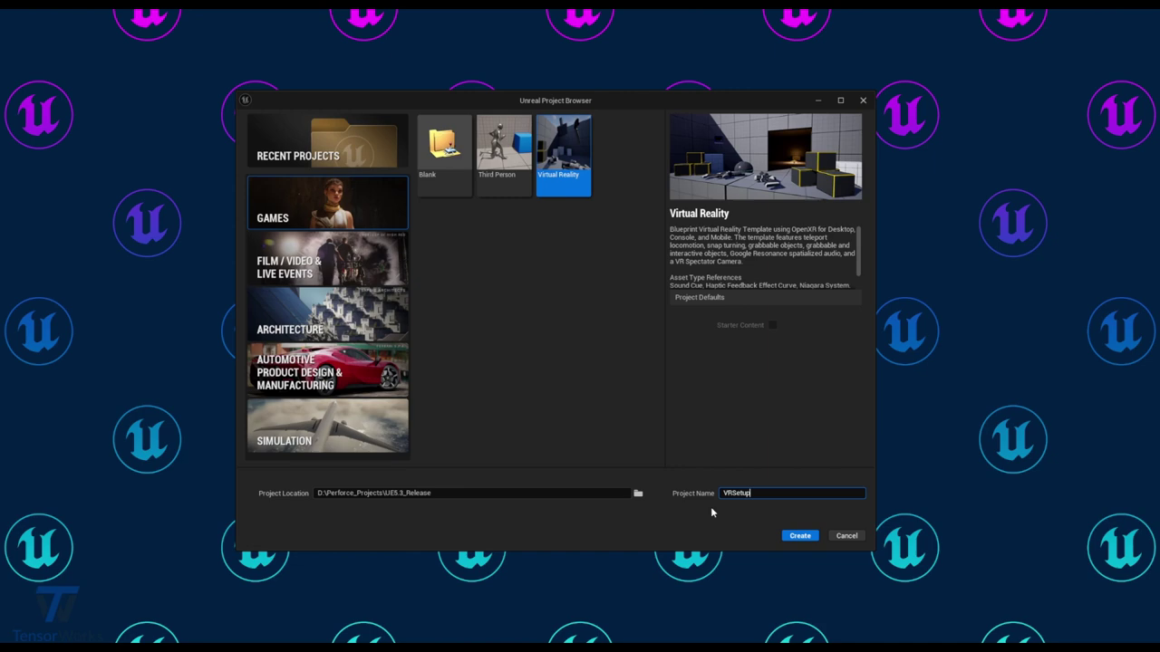
left_click(803, 536)
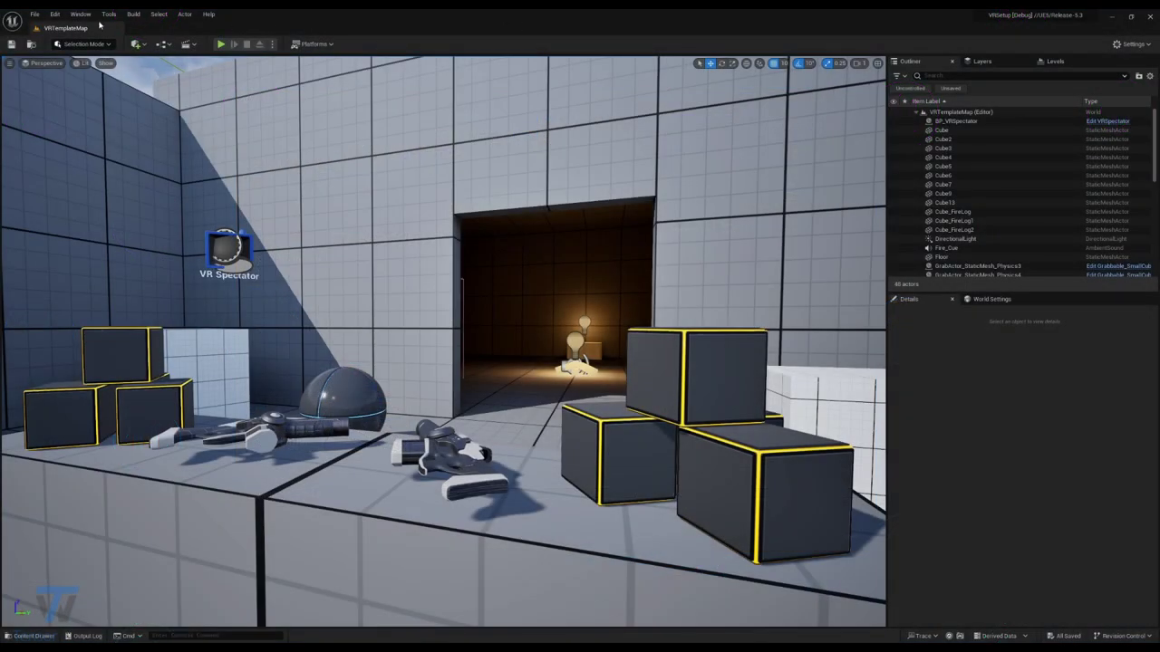
left_click(54, 13)
Enable the Pixel Streaming plugin in the Plugins browser.
left_click(91, 153)
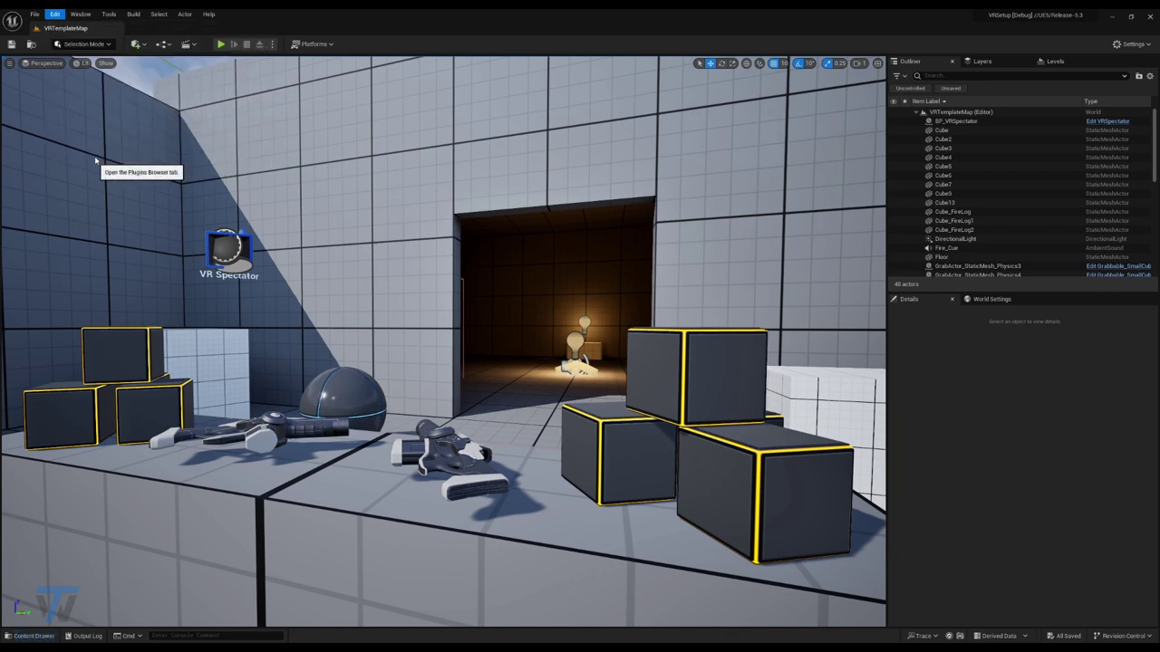
type("P")
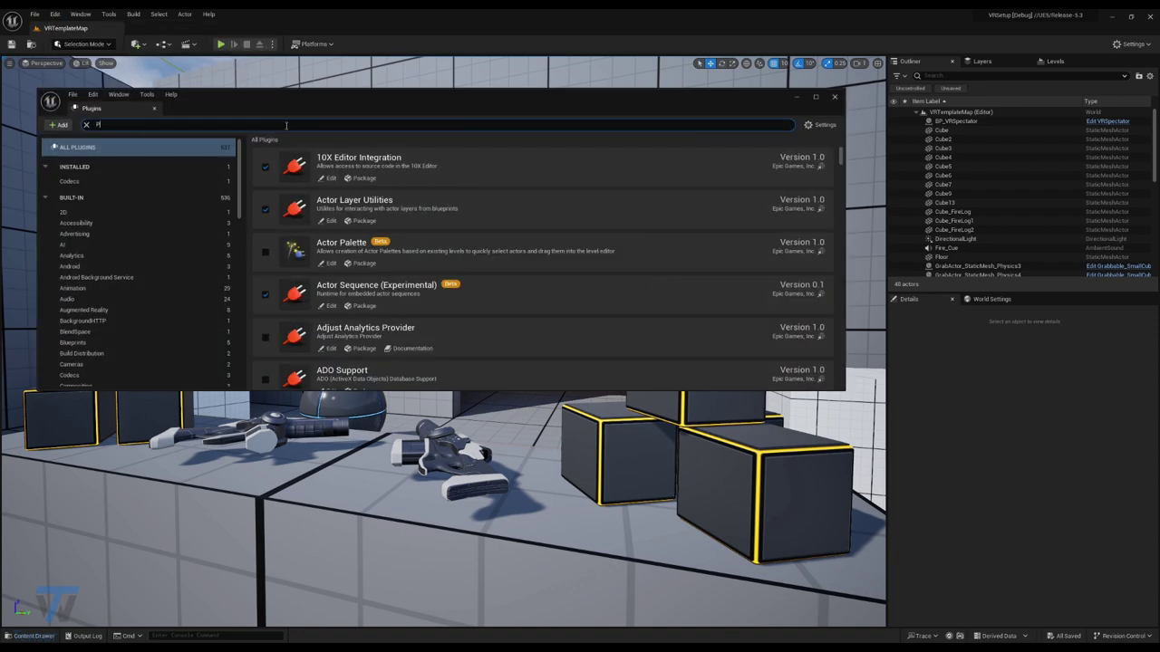
type("ixel Streaming")
left_click(264, 168)
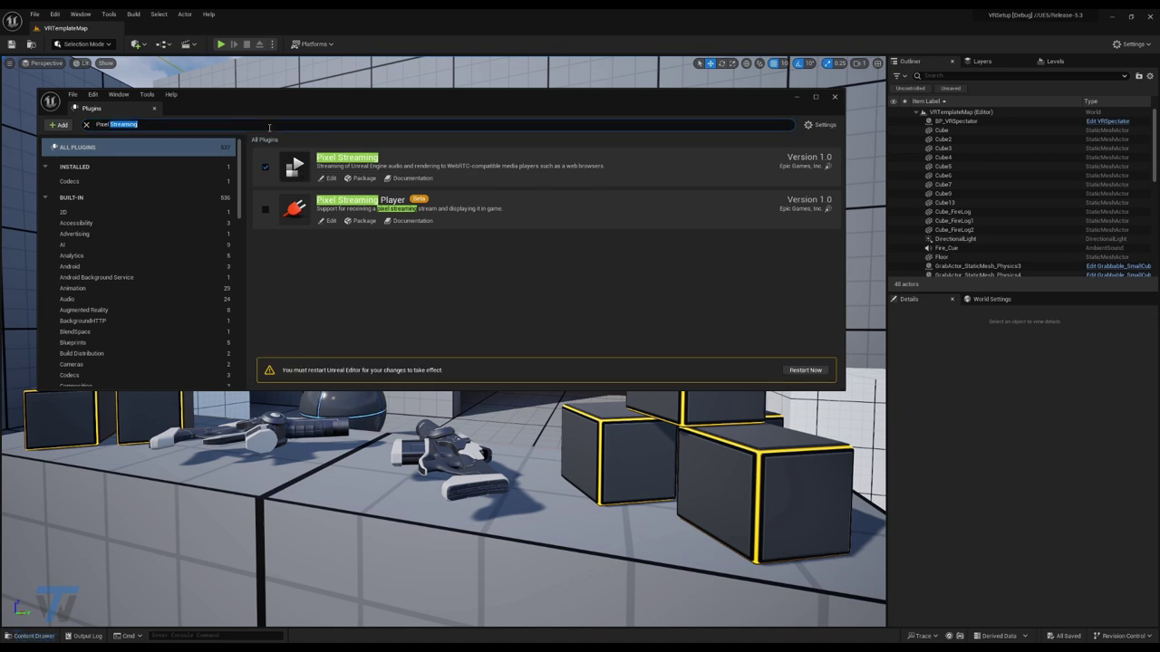
Disable OpenXR and its dependent plugins, then restart the editor to apply the changes.
key("BackSpace")
key("BackSpace")
key("BackSpace")
key("BackSpace")
key("BackSpace")
key("BackSpace")
key("BackSpace")
key("BackSpace")
key("BackSpace")
key("BackSpace")
key("BackSpace")
key("BackSpace")
key("BackSpace")
key("BackSpace")
key("BackSpace")
type("openXR")
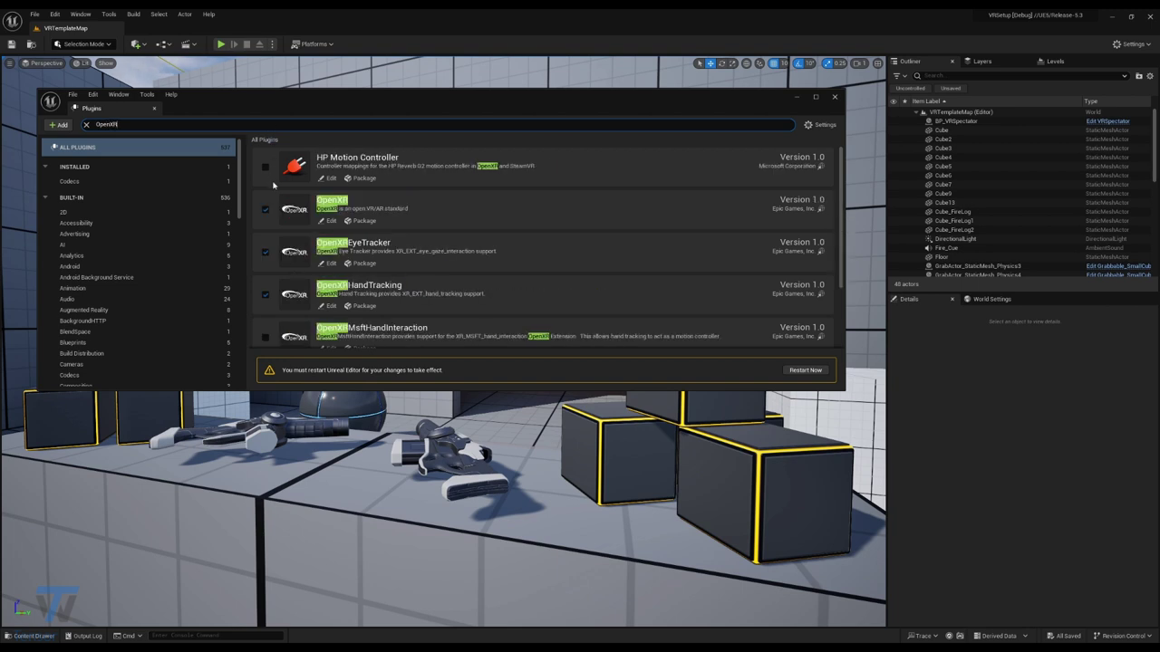
left_click(265, 209)
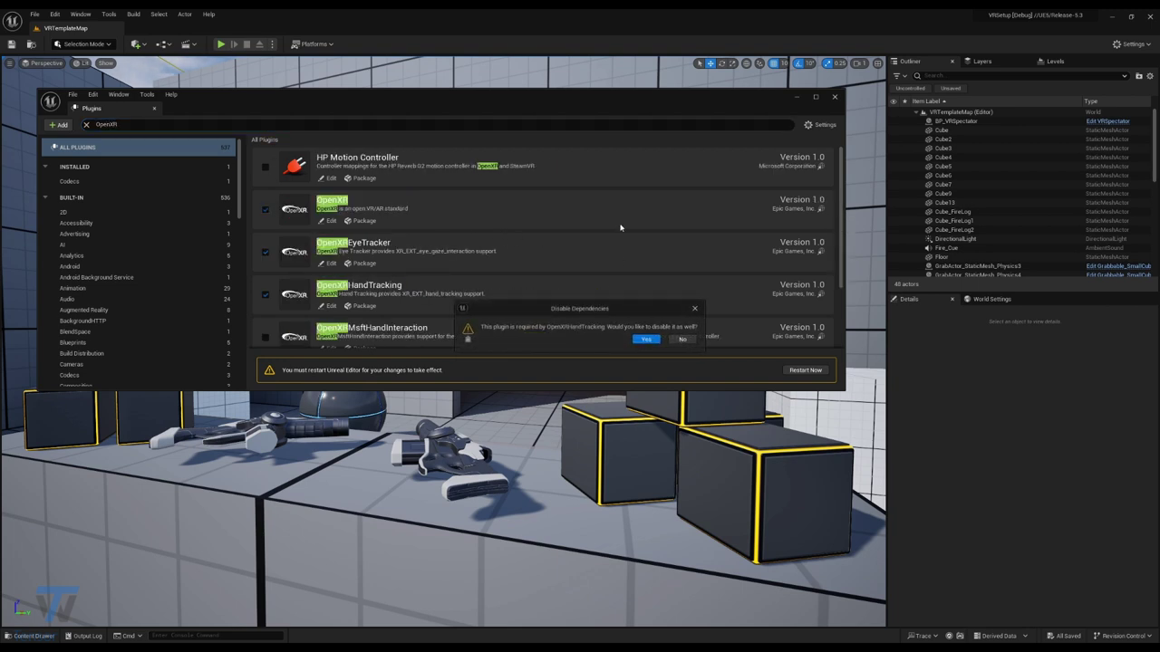
left_click(645, 341)
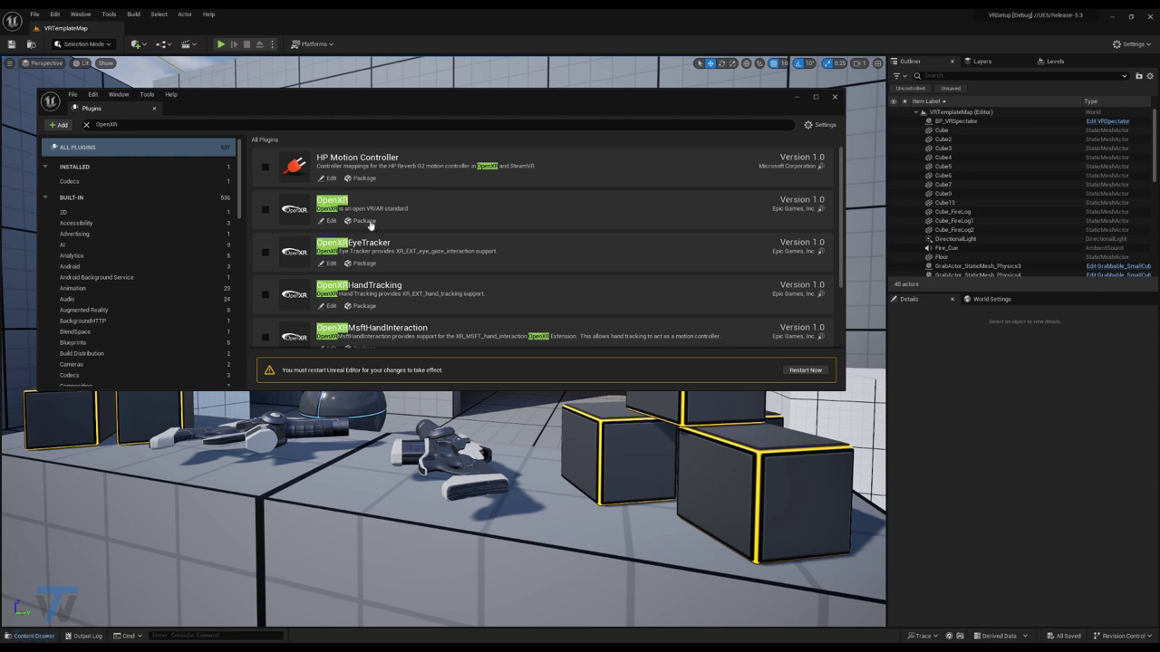
scroll(371, 227, "down", 1)
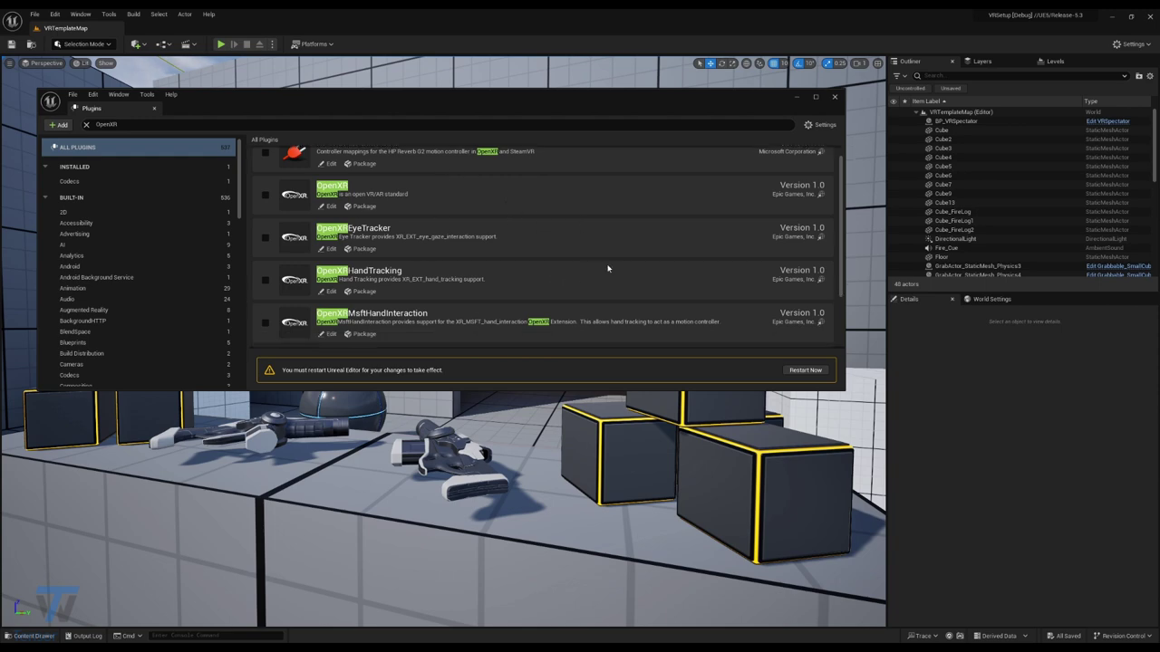
left_click(805, 370)
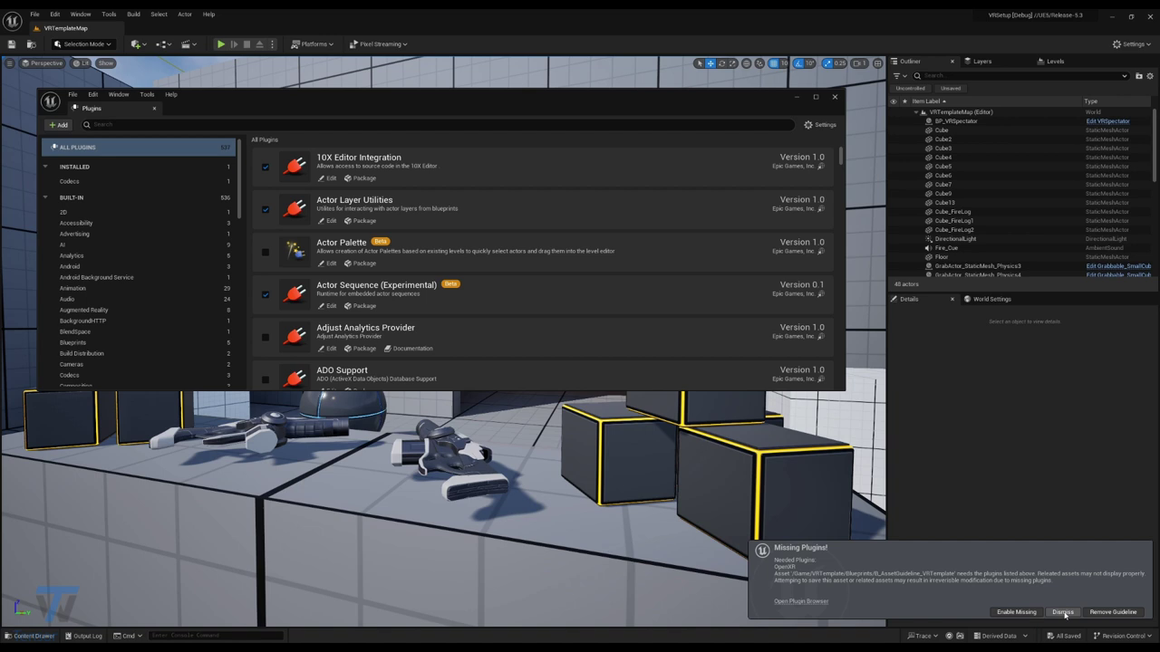
Dismiss the missing-plugins warning and force-delete B_AssetGuideline_VRTemplate via the Content Drawer.
left_click(1062, 611)
left_click(37, 635)
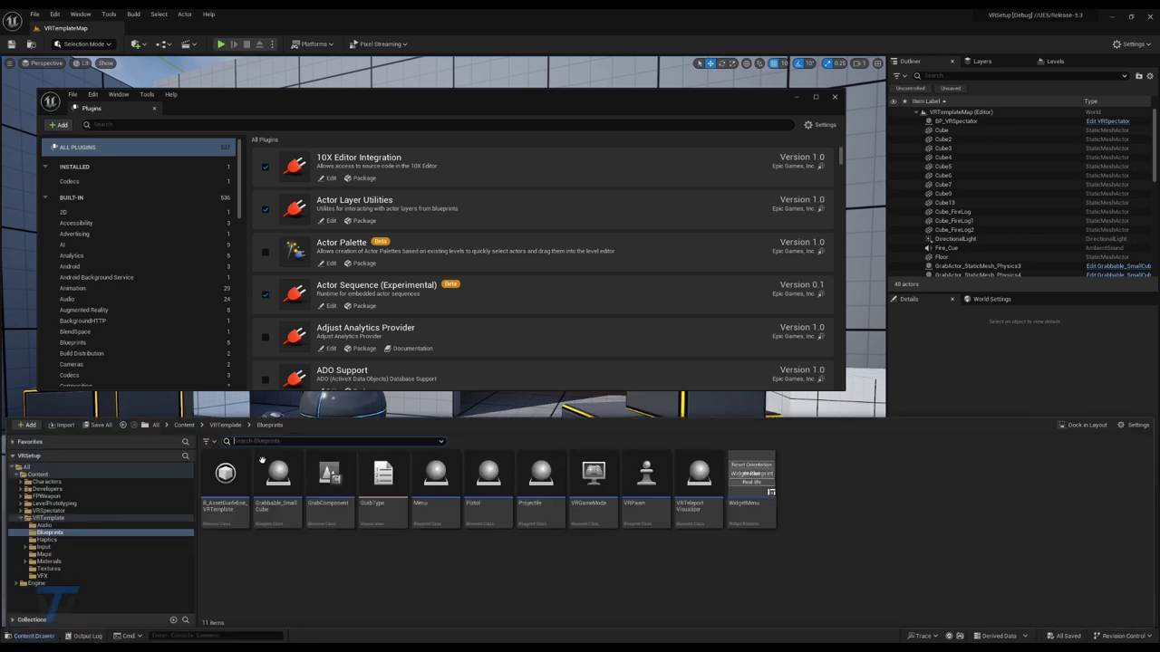
type("Asset")
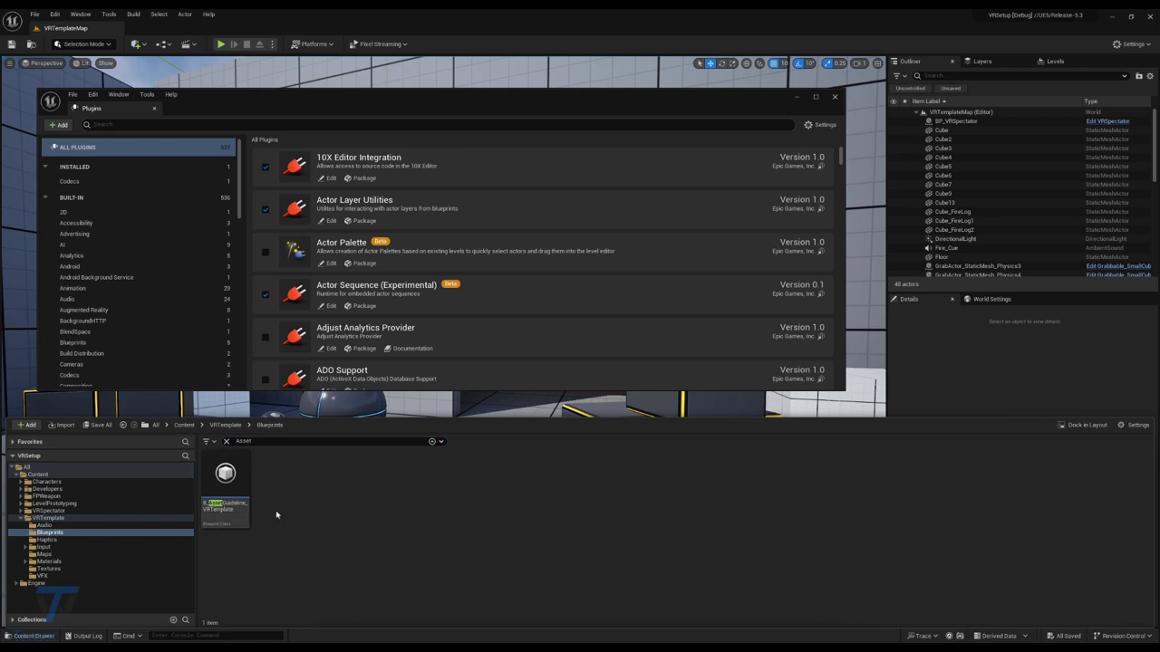
mouse_move(244, 516)
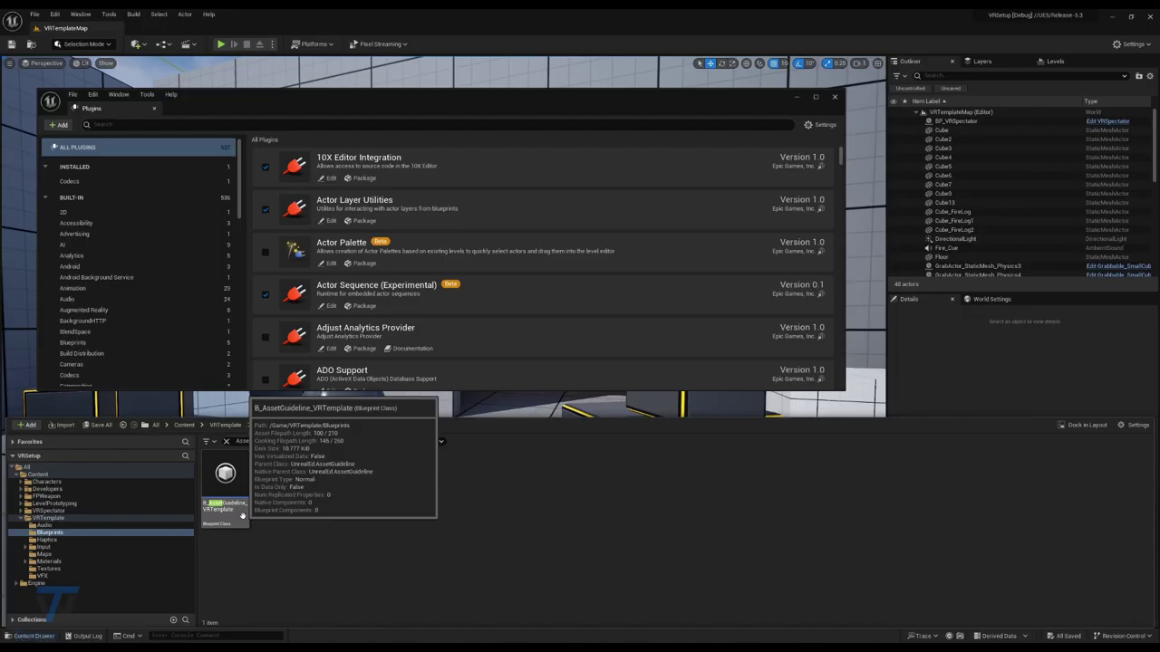
left_click(242, 516)
key("Delete")
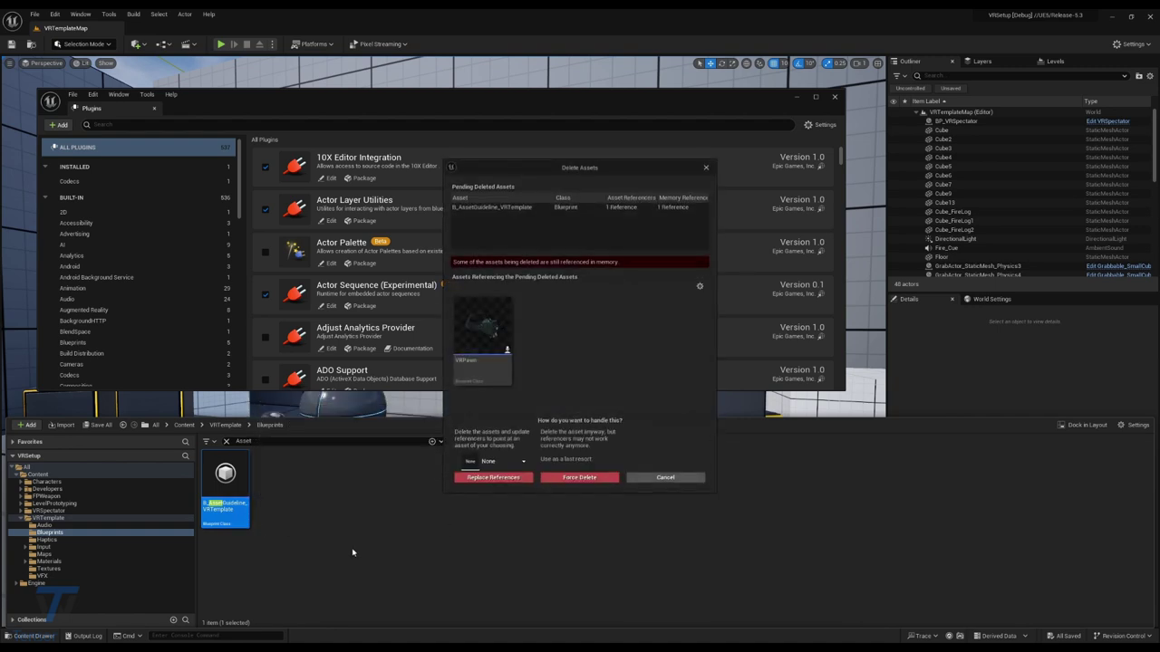
left_click(573, 477)
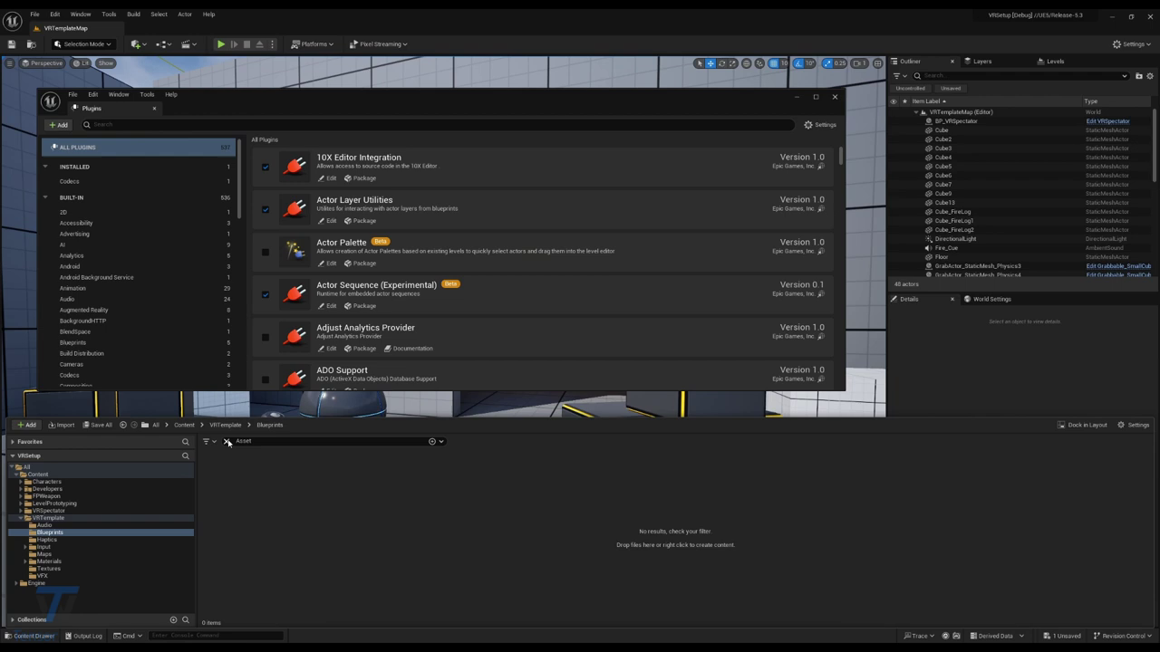
left_click(226, 442)
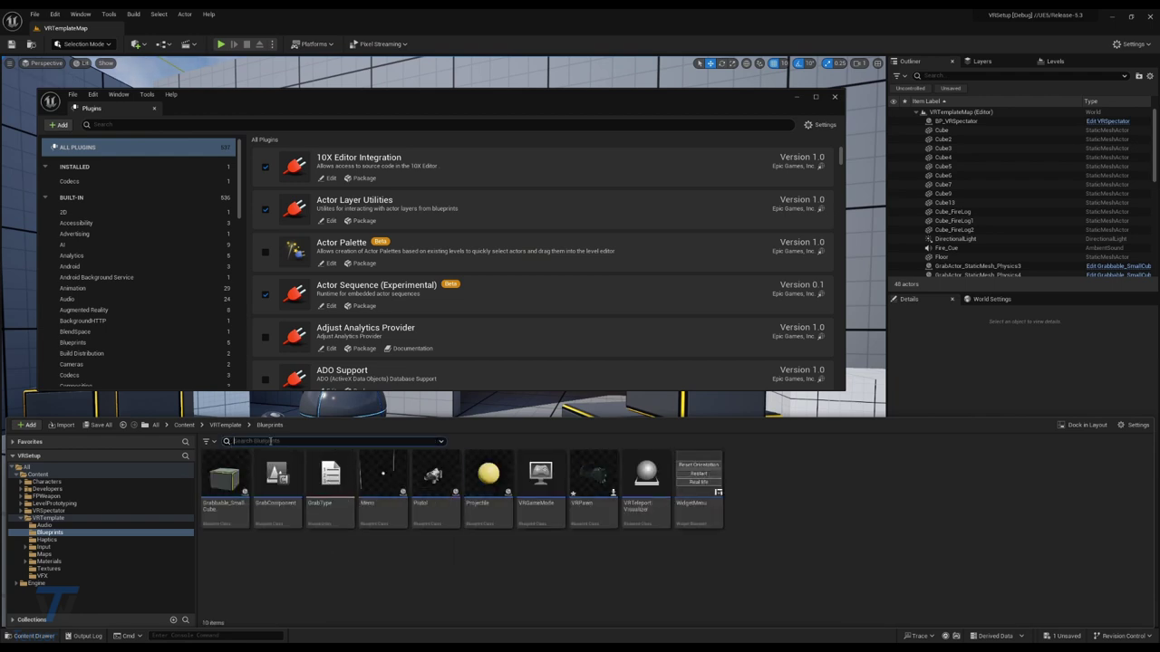
Compile and save the VRPawn Blueprint, then close it and the Plugins window.
type("VRPaw")
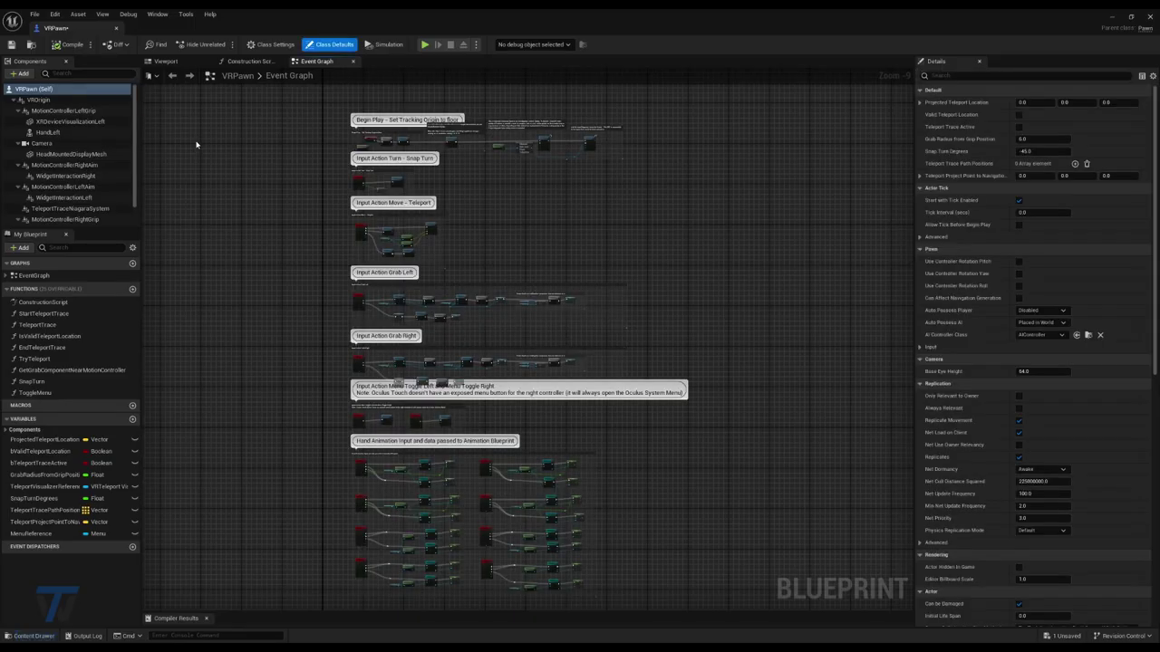
left_click(74, 50)
left_click(11, 45)
left_click(116, 28)
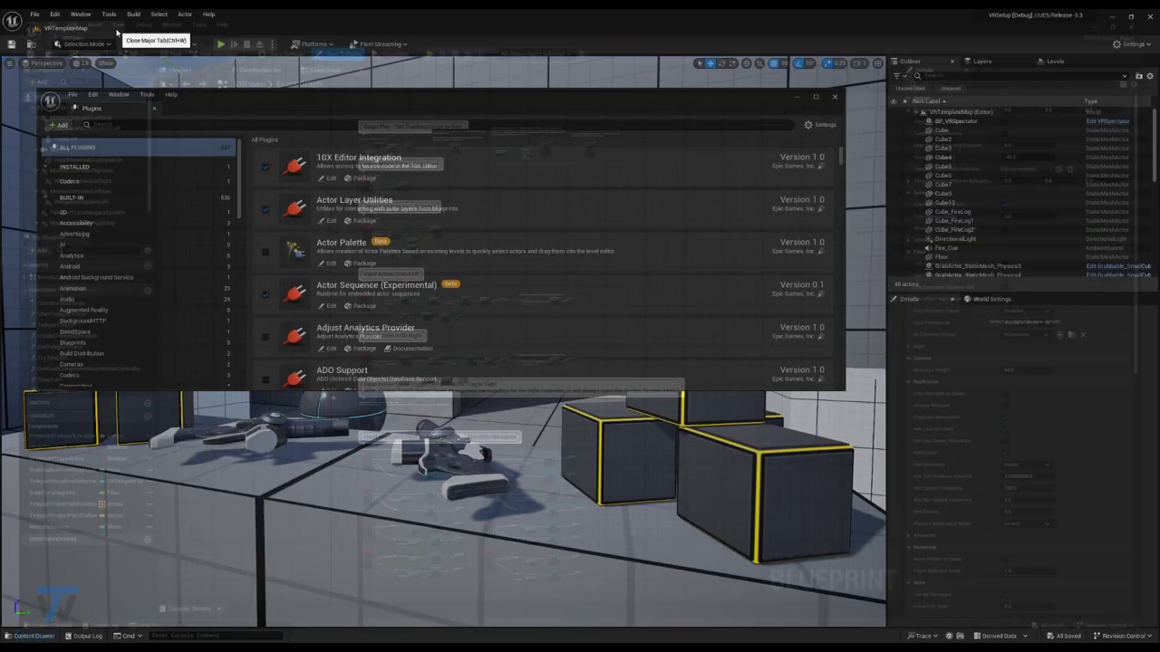
left_click(835, 96)
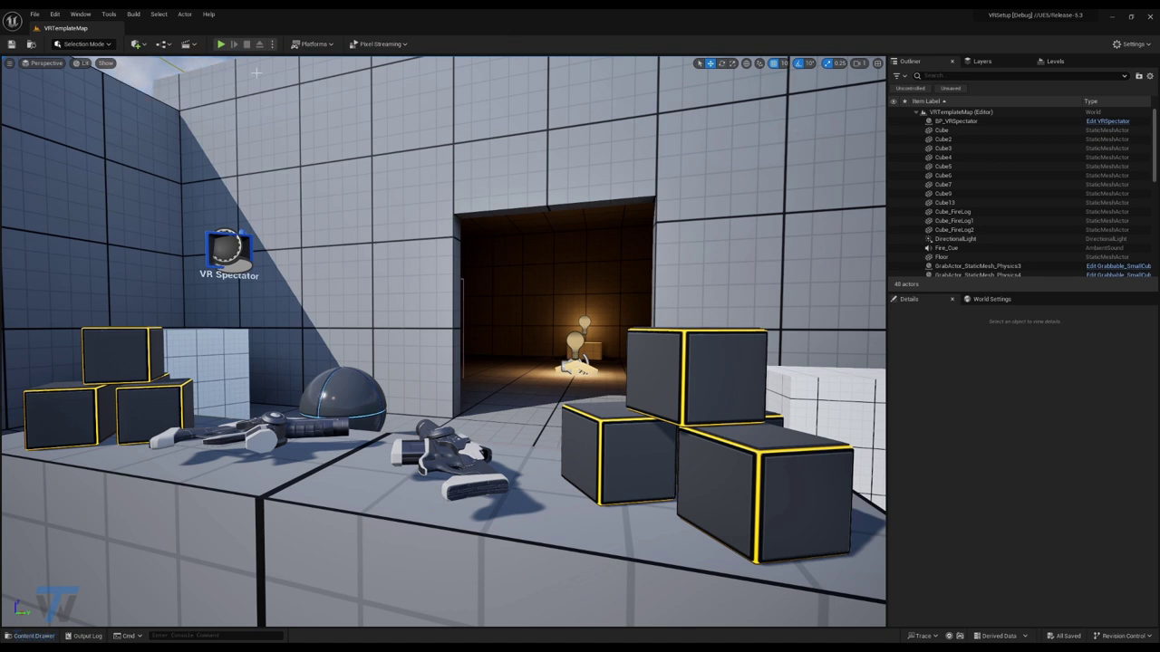
Set Additional Launch Parameters to -PixelStreamingURL=ws://127.0.0.1:8888 -PixelStreamingEnableHMD in Editor Preferences.
left_click(56, 14)
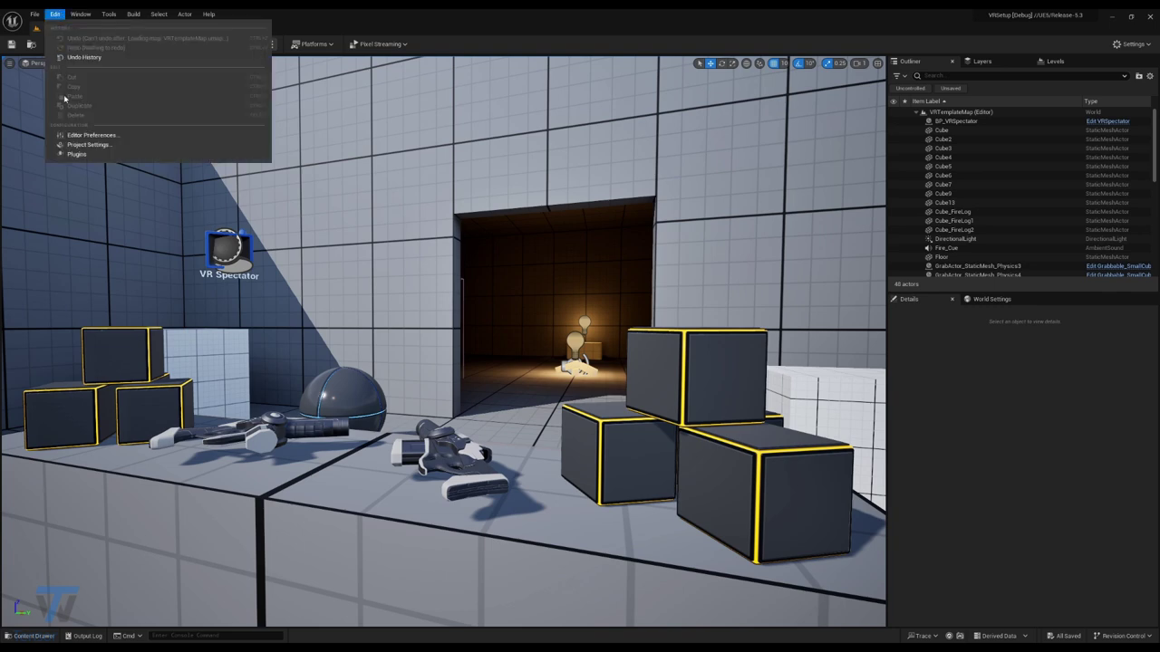
left_click(86, 137)
scroll(104, 285, "down", 3)
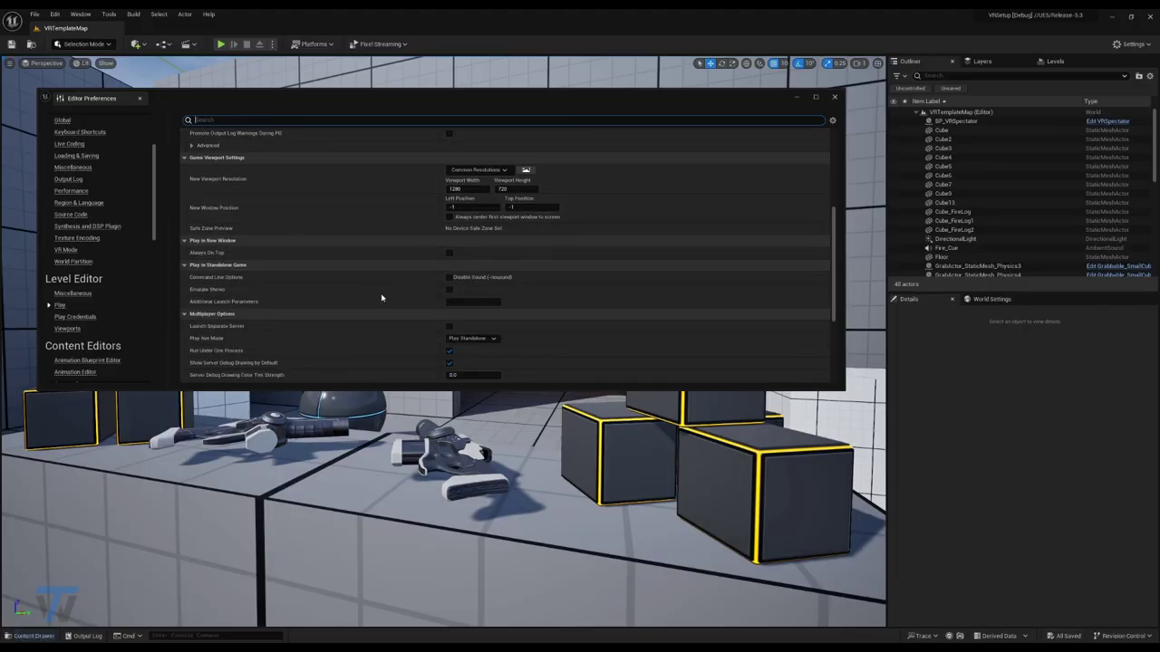
left_click(468, 301)
type("-PixelStreamingURL=ws://127.0.0.1:8888 -PixelStreamingEnableHMD")
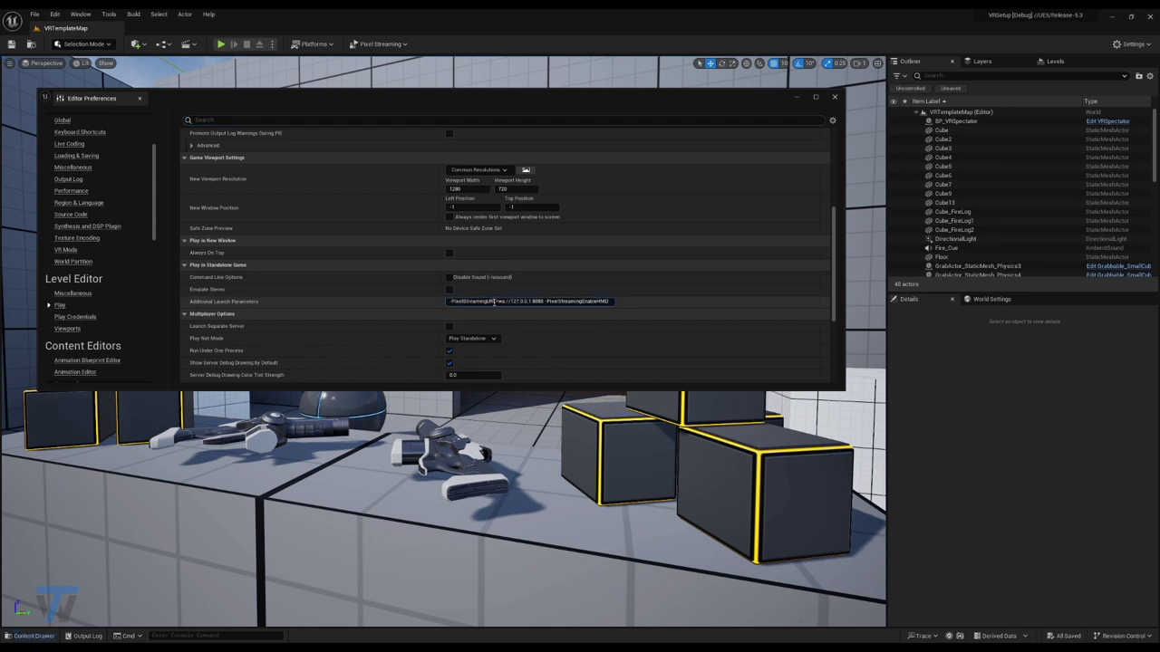
left_click_drag(486, 302, 541, 301)
left_click(538, 301)
left_click(547, 302)
left_click_drag(546, 302, 610, 304)
left_click(610, 303)
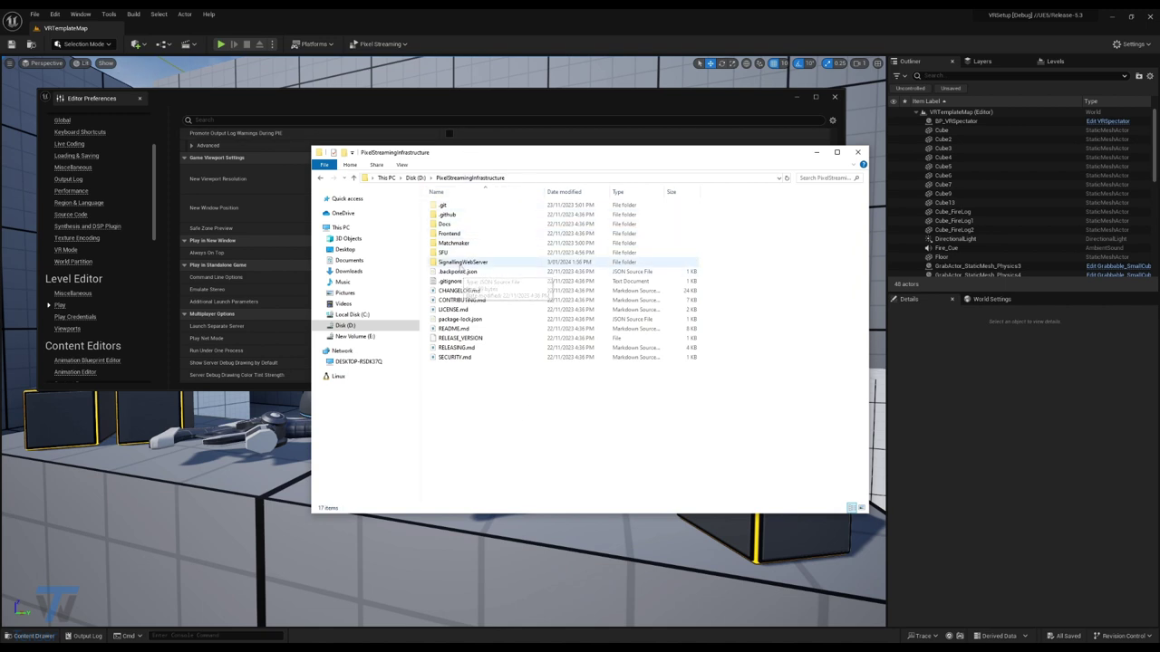
Create a new folder named certificates inside SignallingWebServer.
double_click(462, 262)
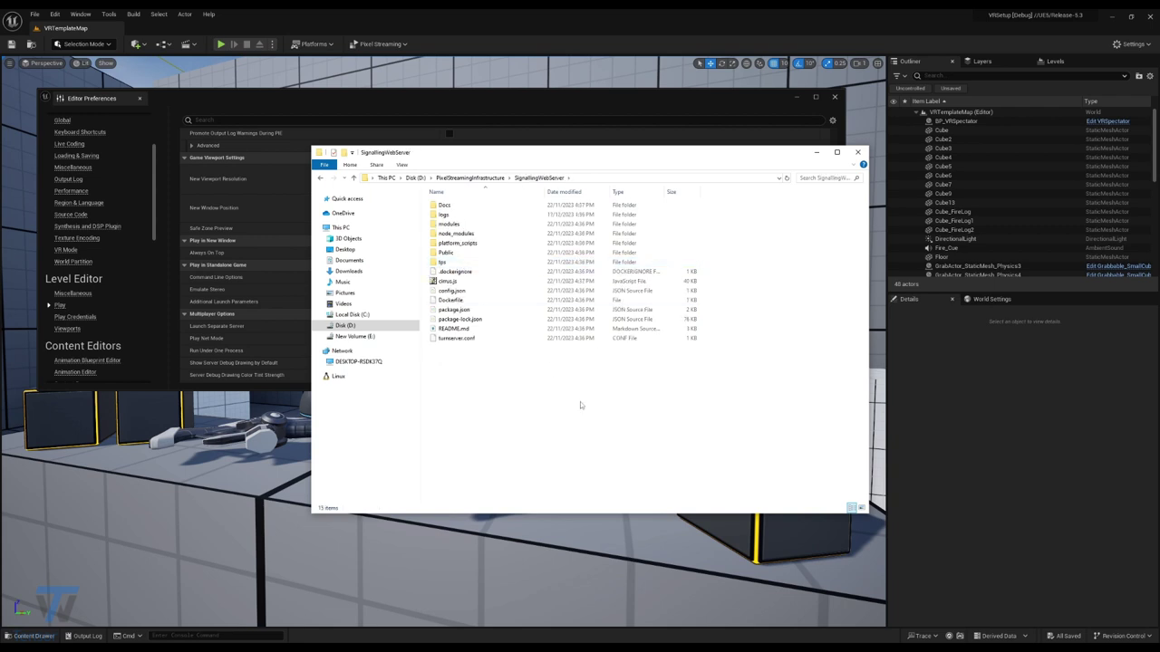
right_click(513, 391)
mouse_move(581, 532)
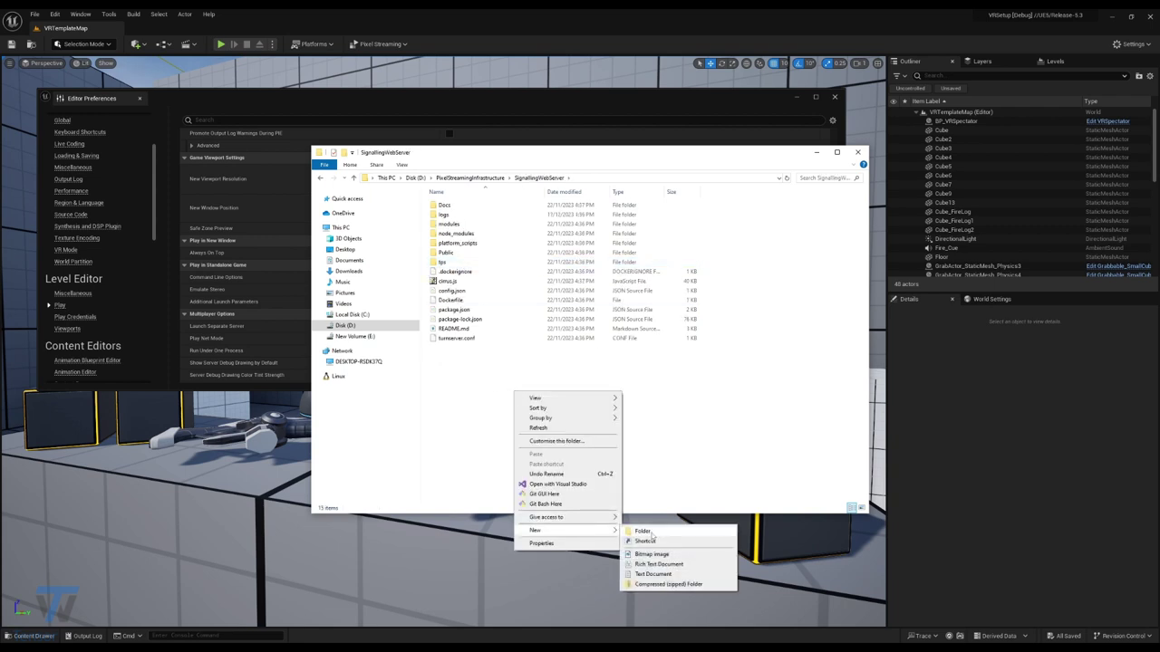
left_click(649, 533)
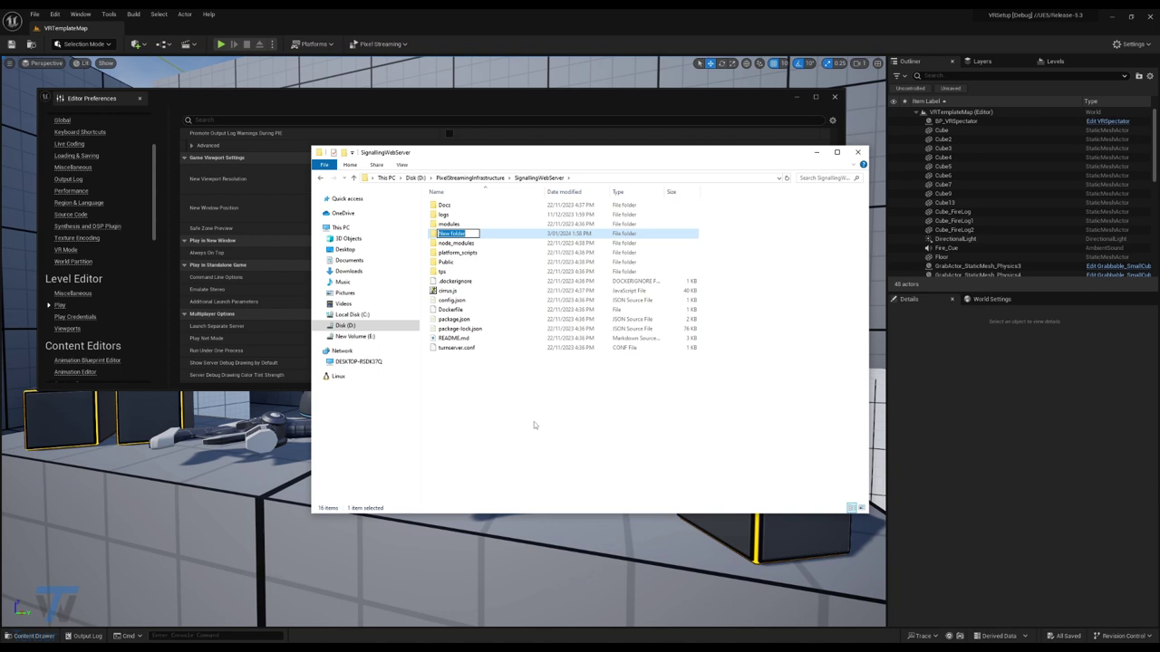
type("certificates")
key("Return")
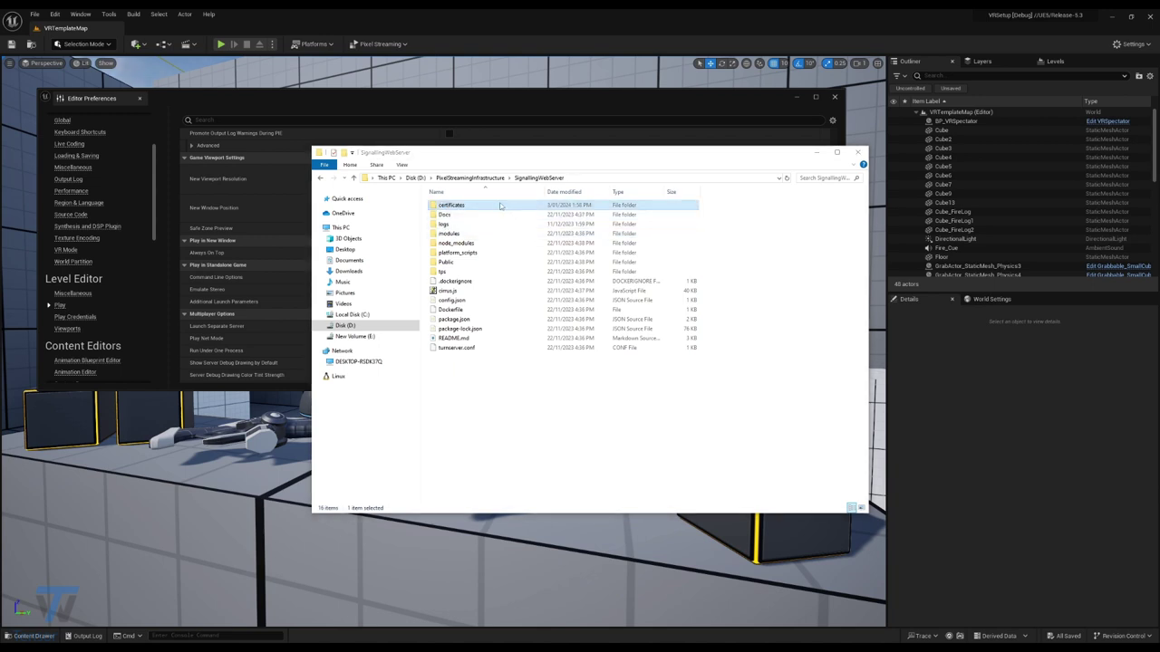
Open a Git Bash terminal inside the empty certificates folder.
double_click(500, 206)
right_click(548, 311)
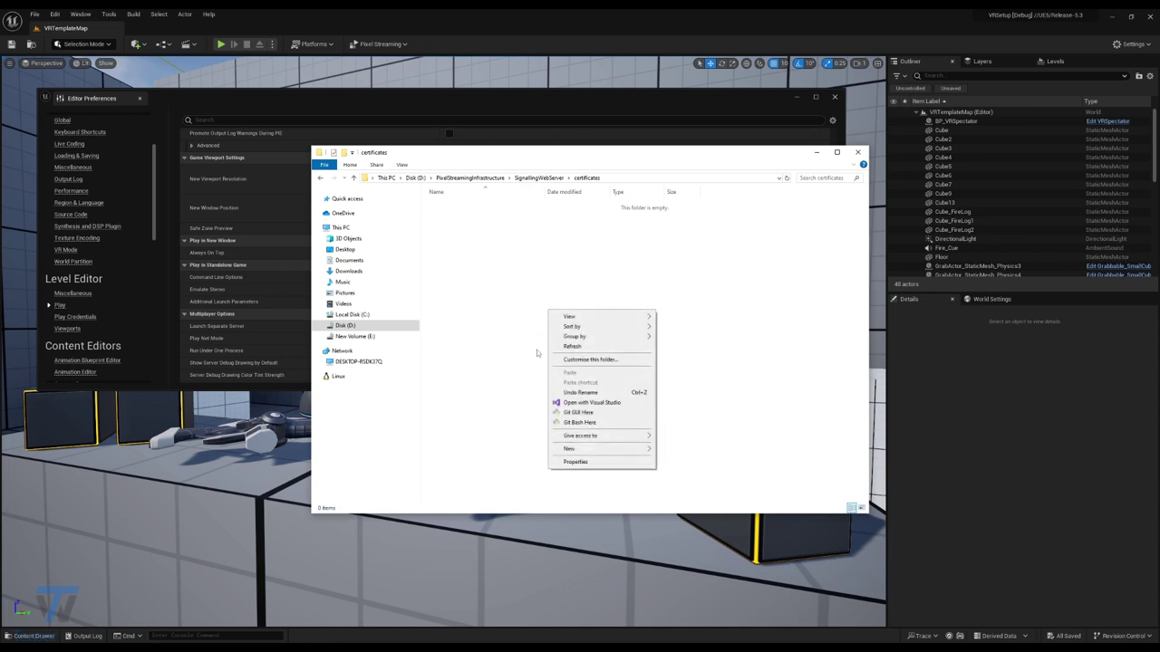
left_click(595, 424)
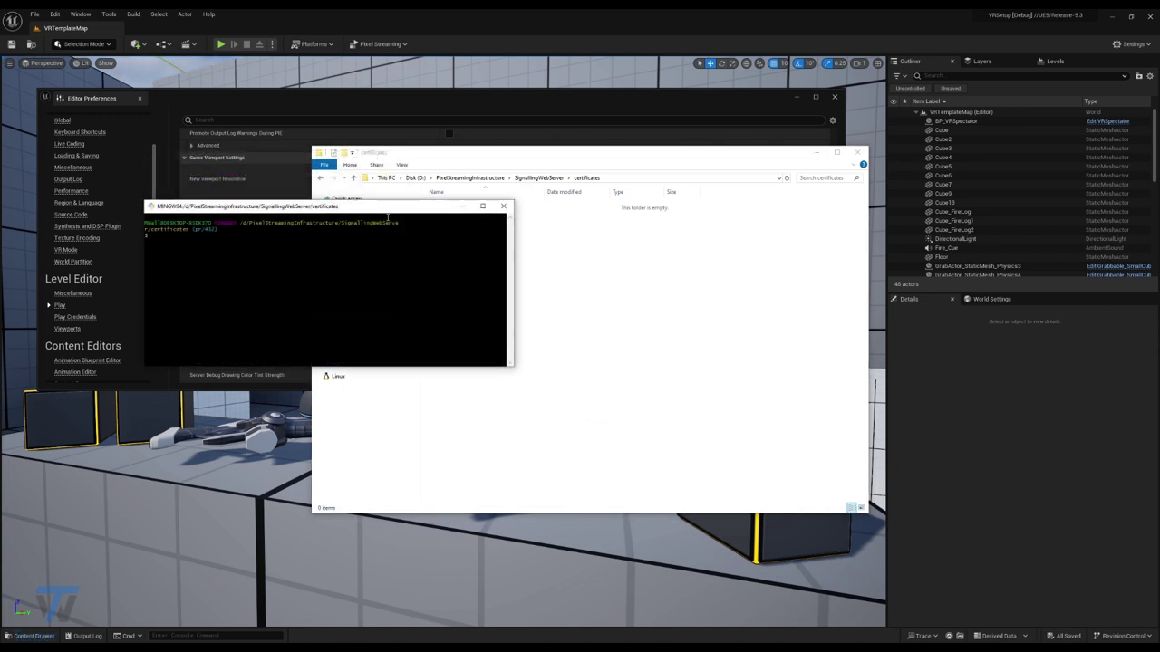
Run the openssl req -x509 command with default answers, producing client-key.pem and client-cert.pem.
right_click(305, 246)
left_click(350, 275)
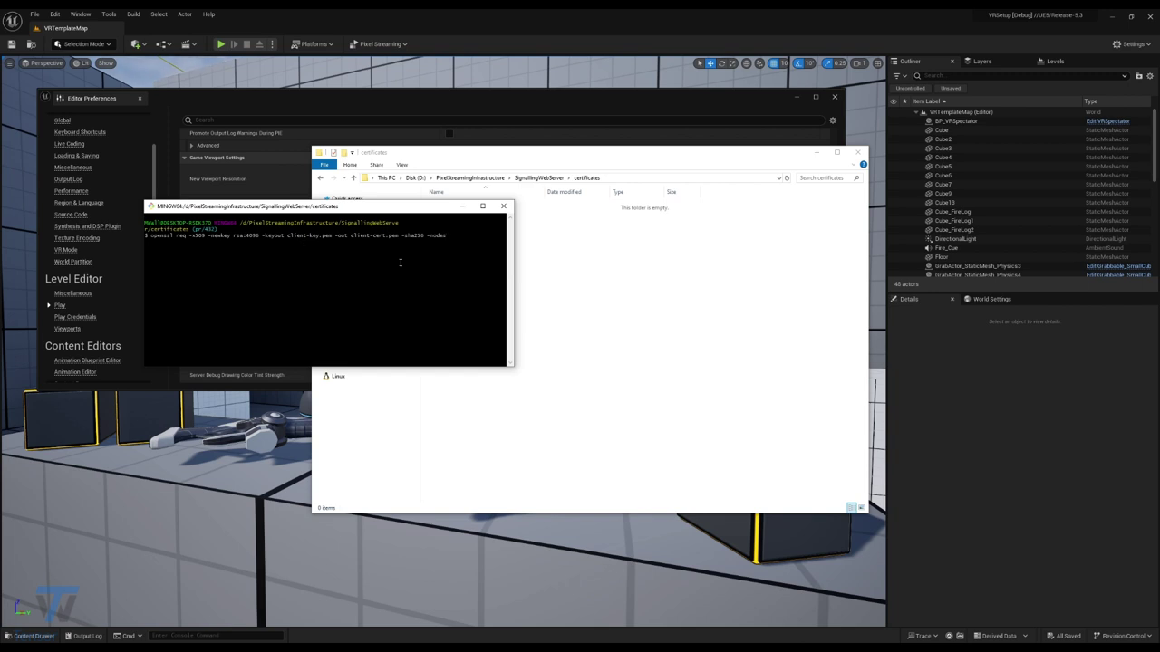
key("Return")
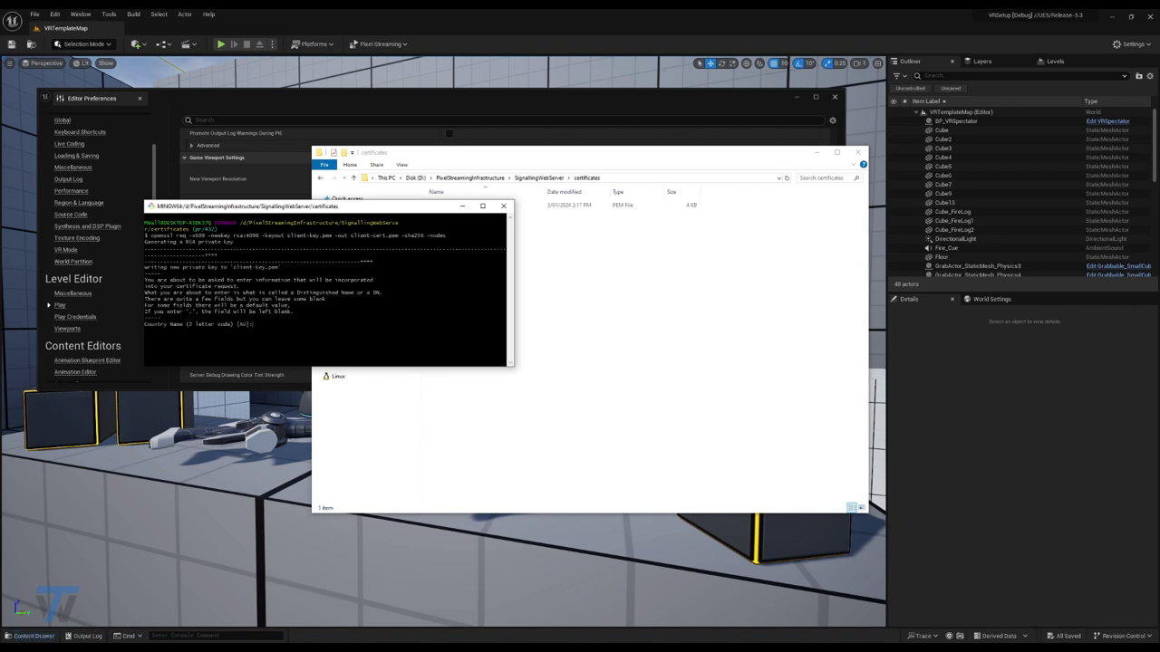
key("Return")
key("Return")
key("Return")
key("Return")
key("Return")
key("Return")
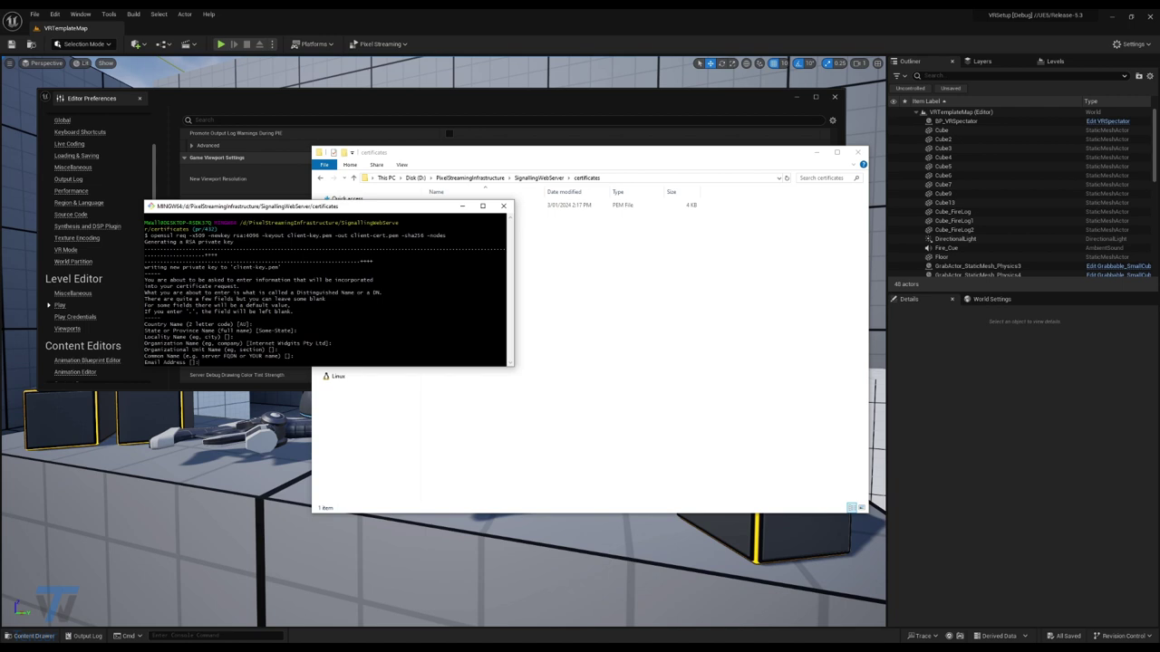
key("Return")
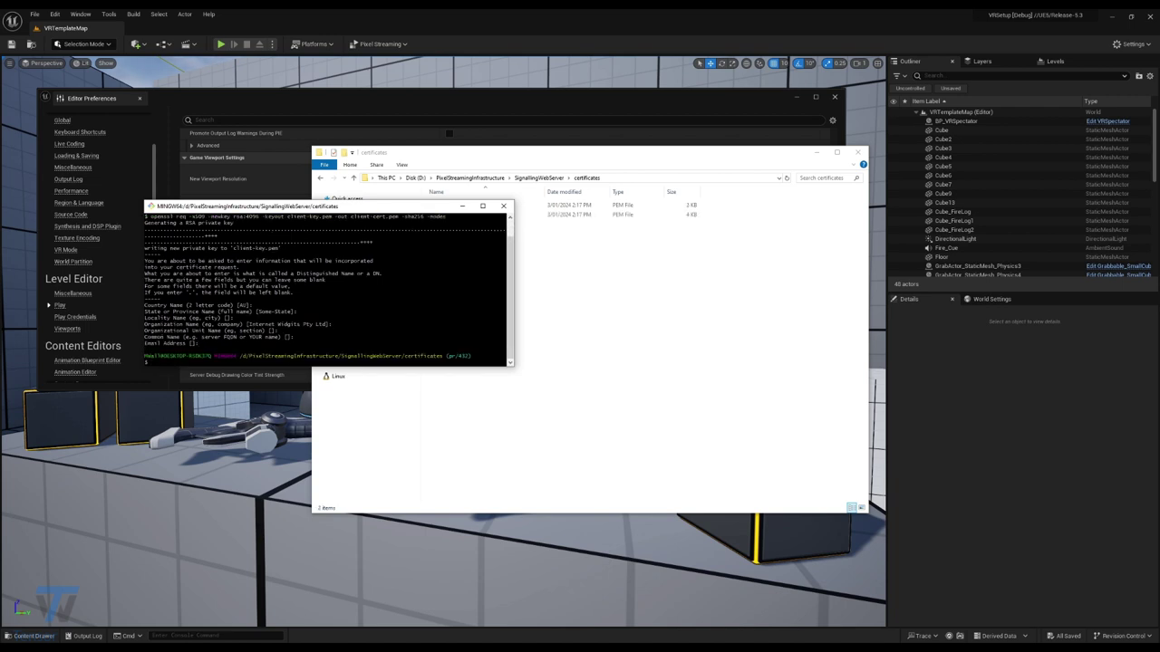
left_click(675, 246)
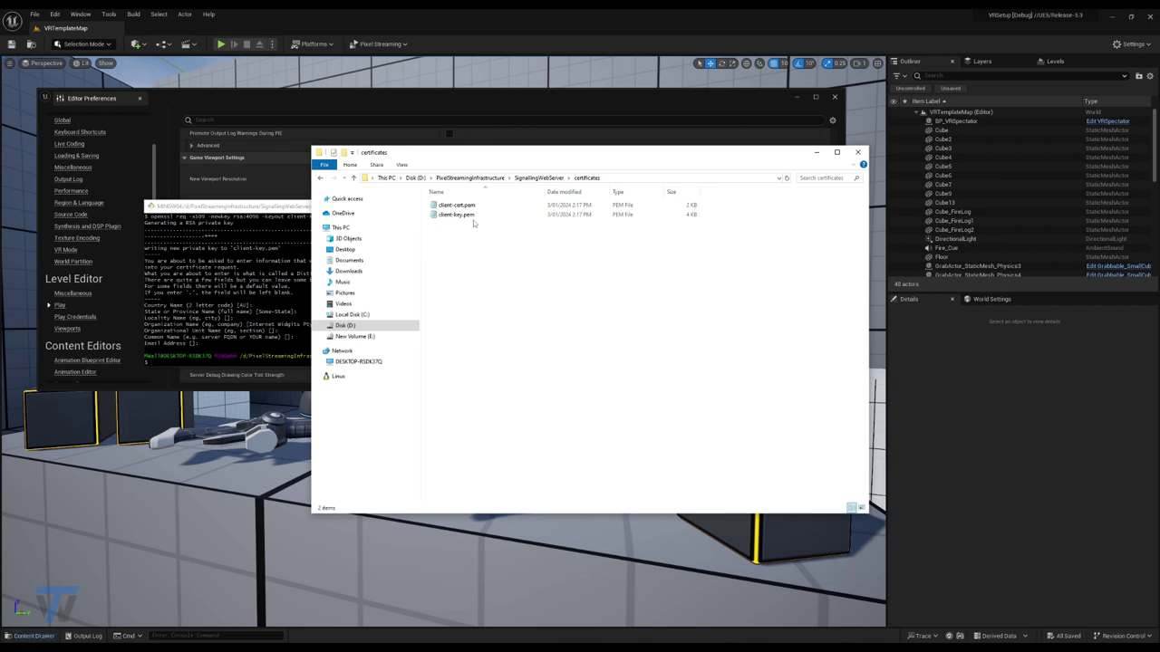
Change "UseHTTPS" from false to true in SignallingWebServer's config.json and save it.
left_click(543, 178)
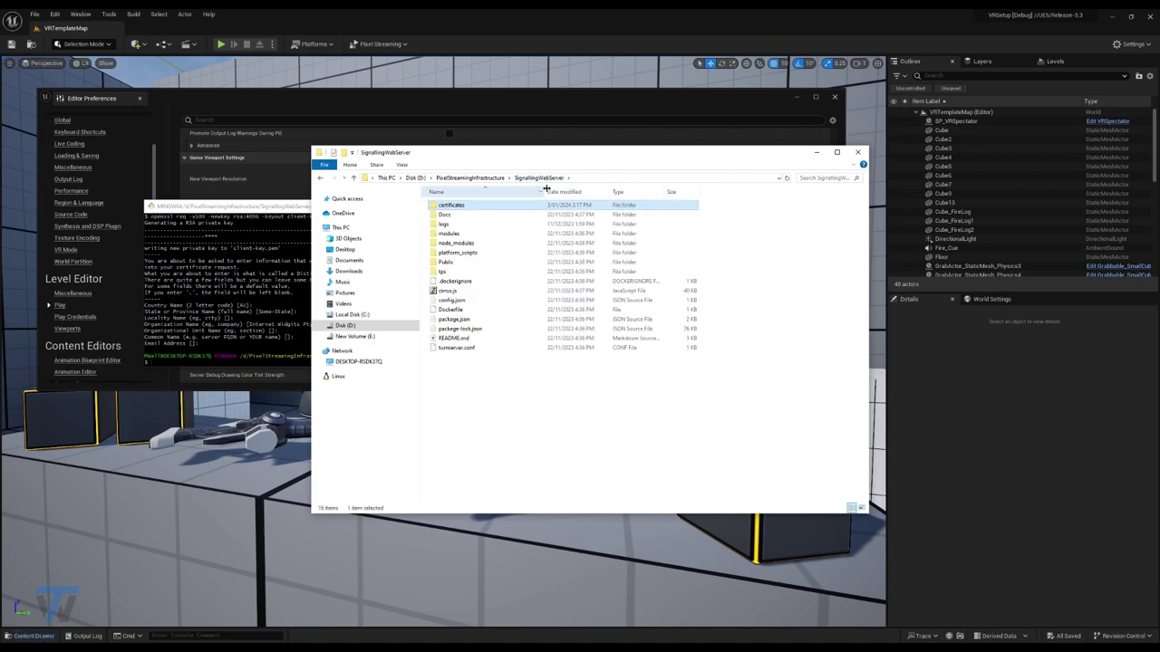
left_click(483, 299)
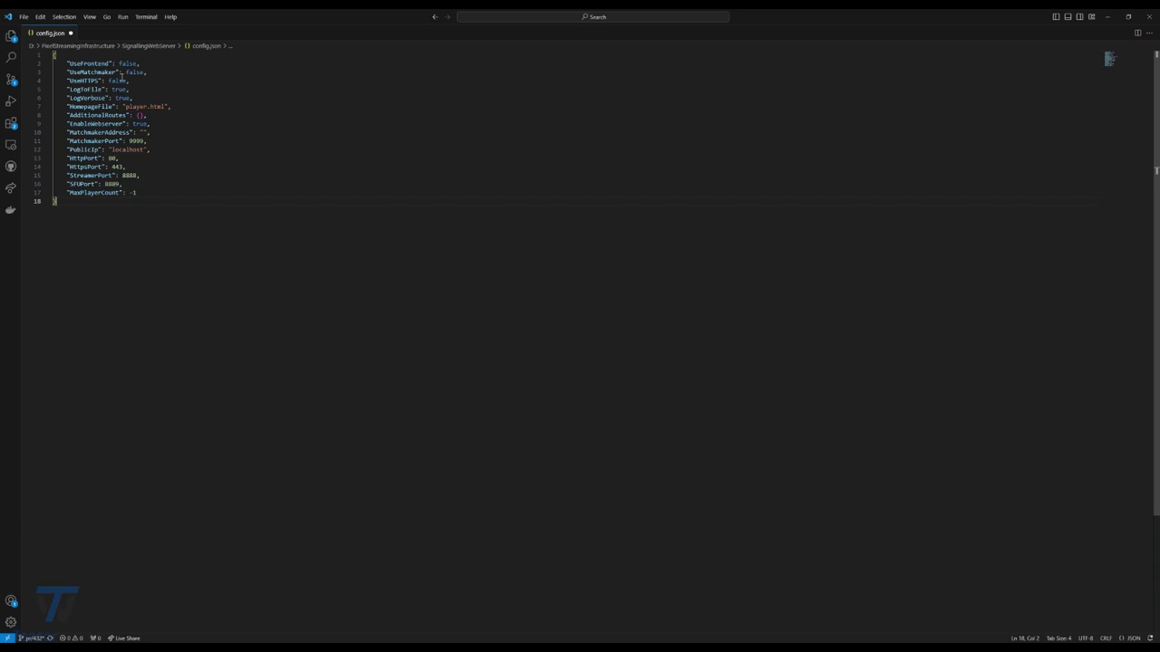
double_click(121, 80)
type("true")
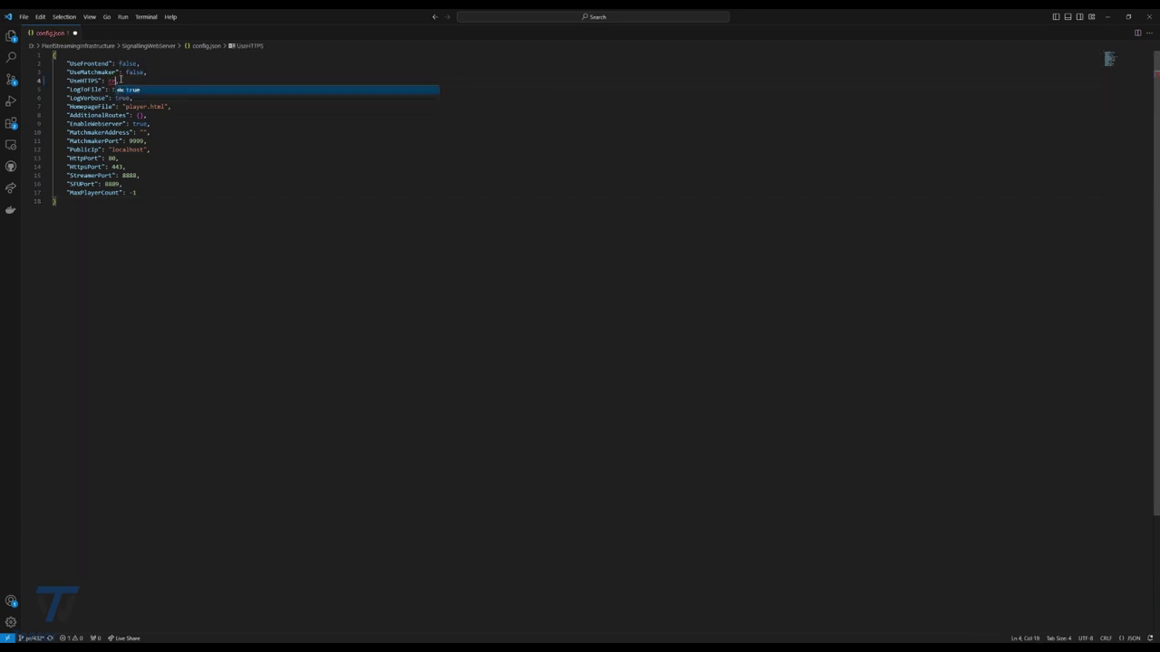
left_click(190, 214)
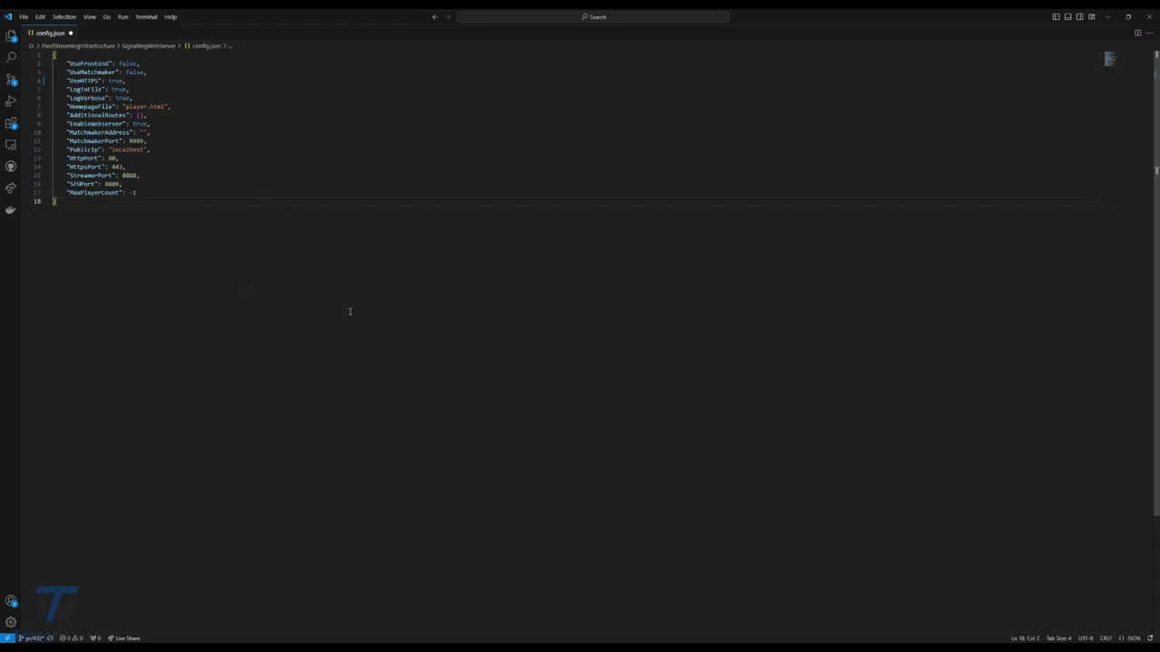
key("ctrl+s")
Run Start_SignallingServer.ps1 from platform_scripts\cmd with PowerShell and move its console aside.
key("alt+Tab")
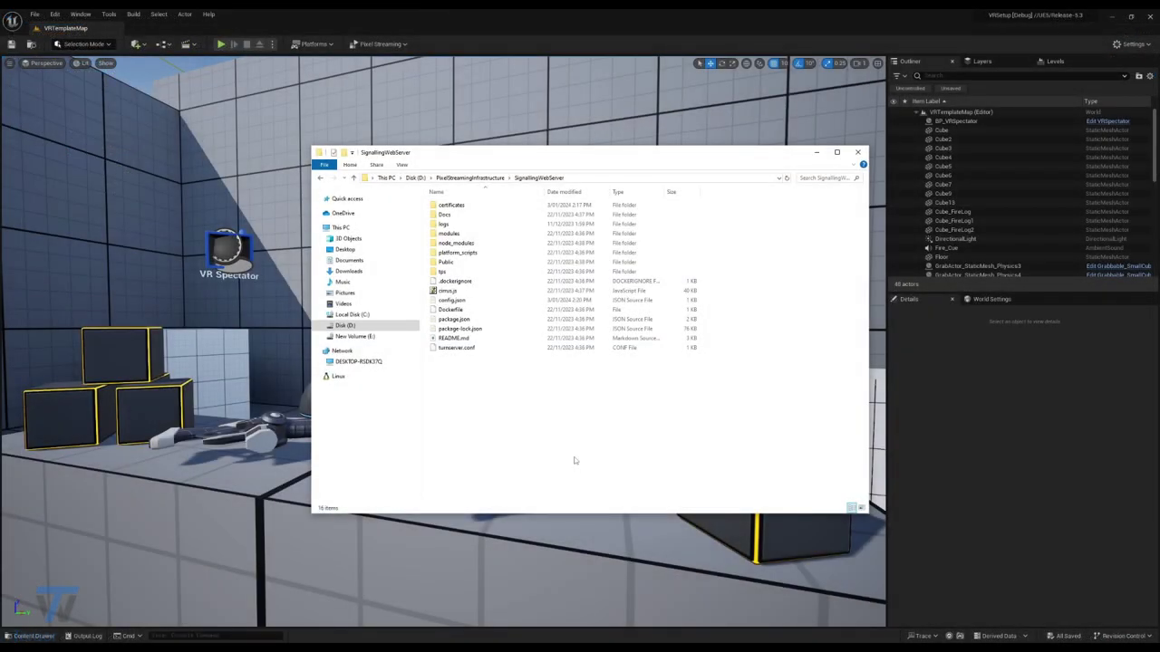
left_click(480, 255)
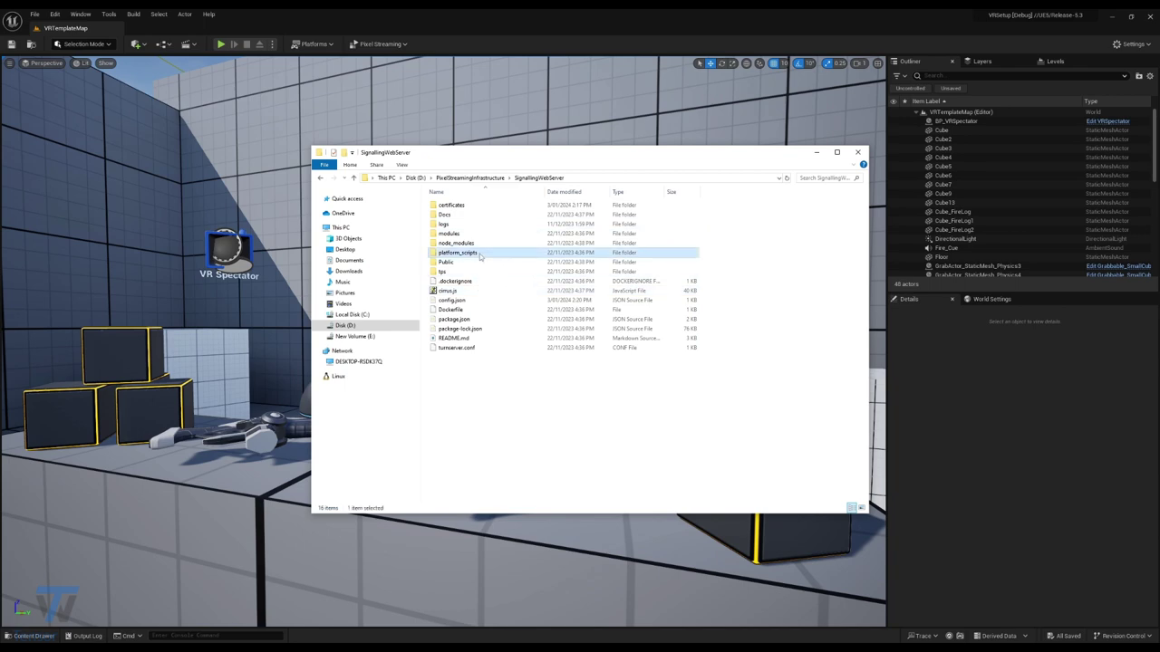
double_click(479, 256)
double_click(449, 215)
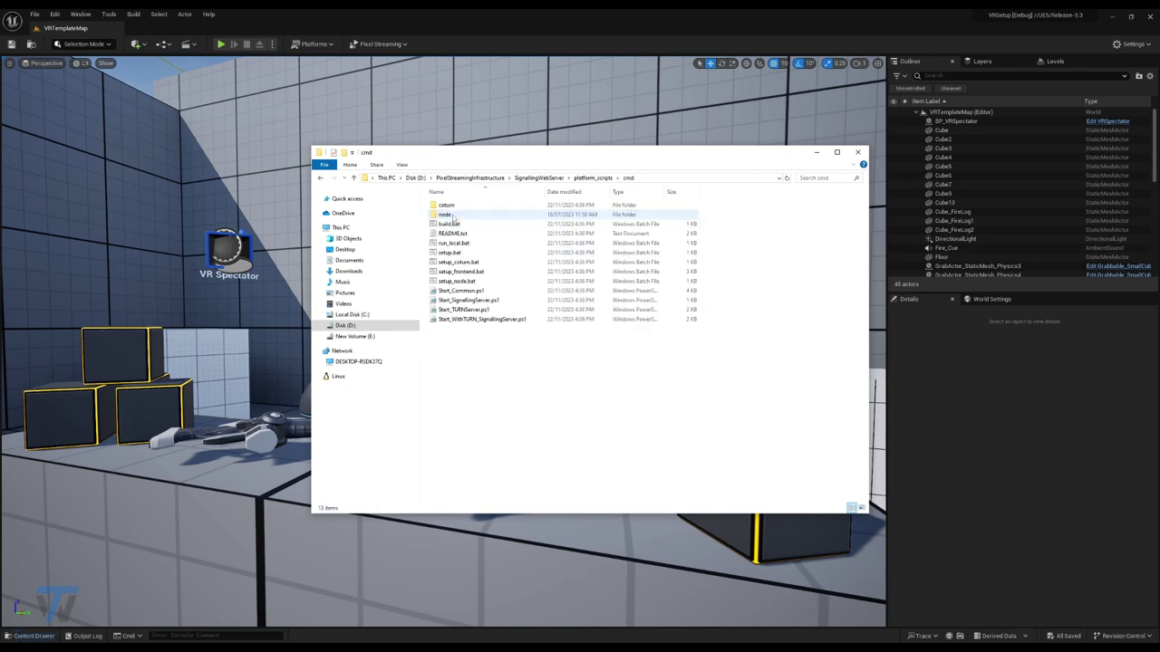
right_click(486, 302)
left_click(503, 319)
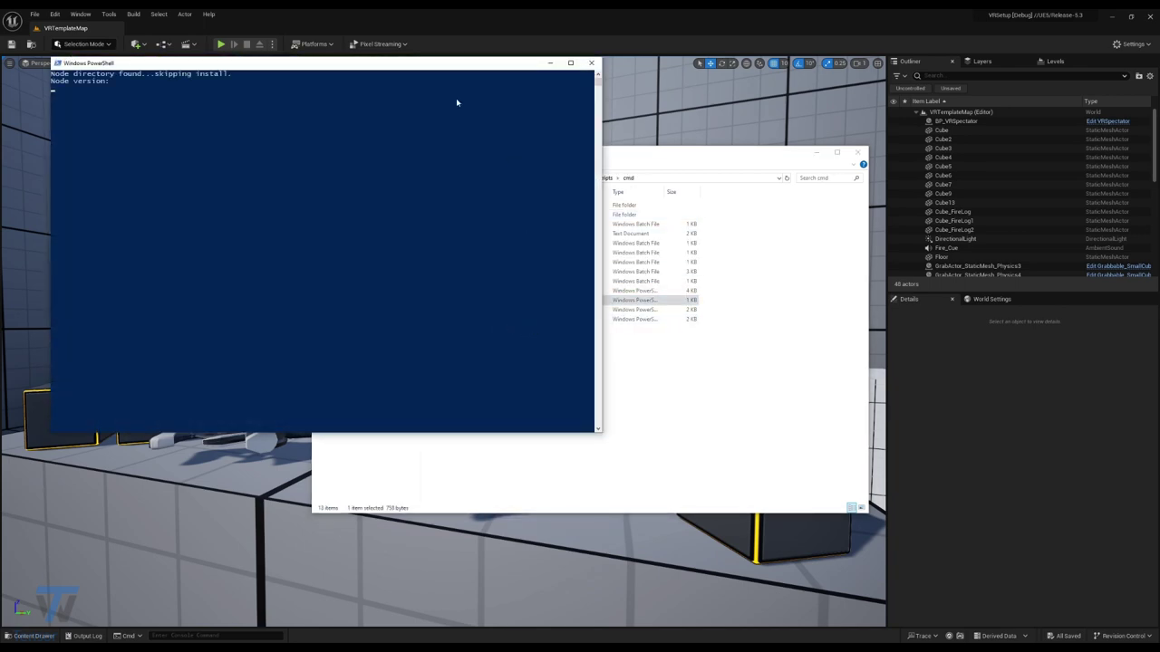
left_click_drag(445, 67, 711, 173)
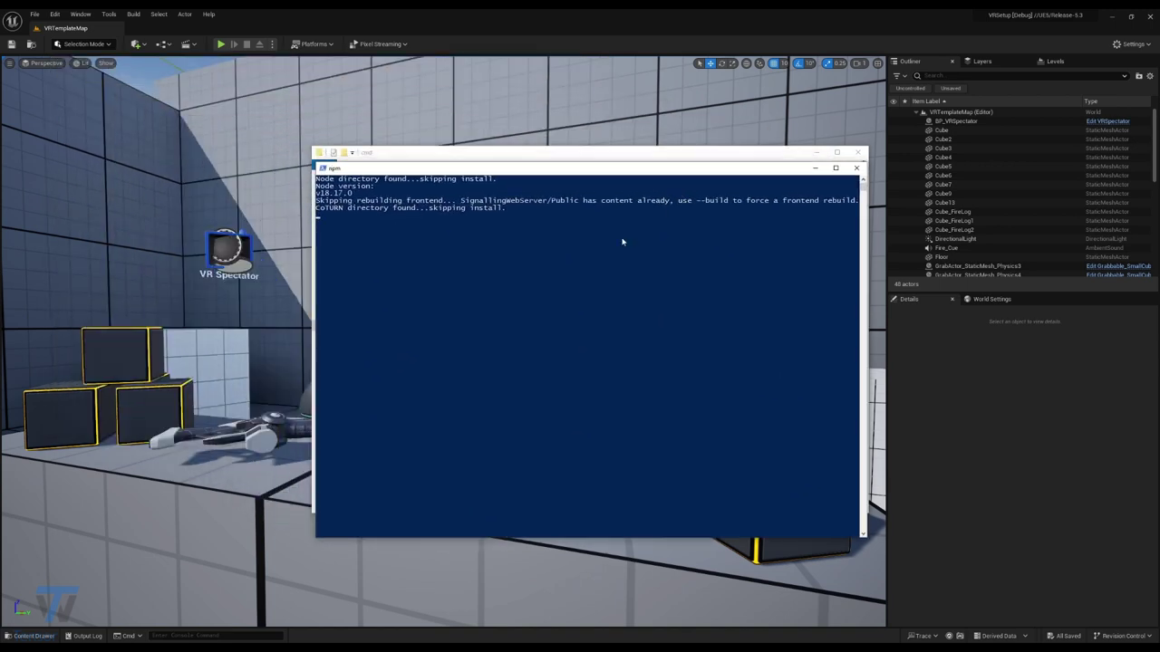
left_click(471, 13)
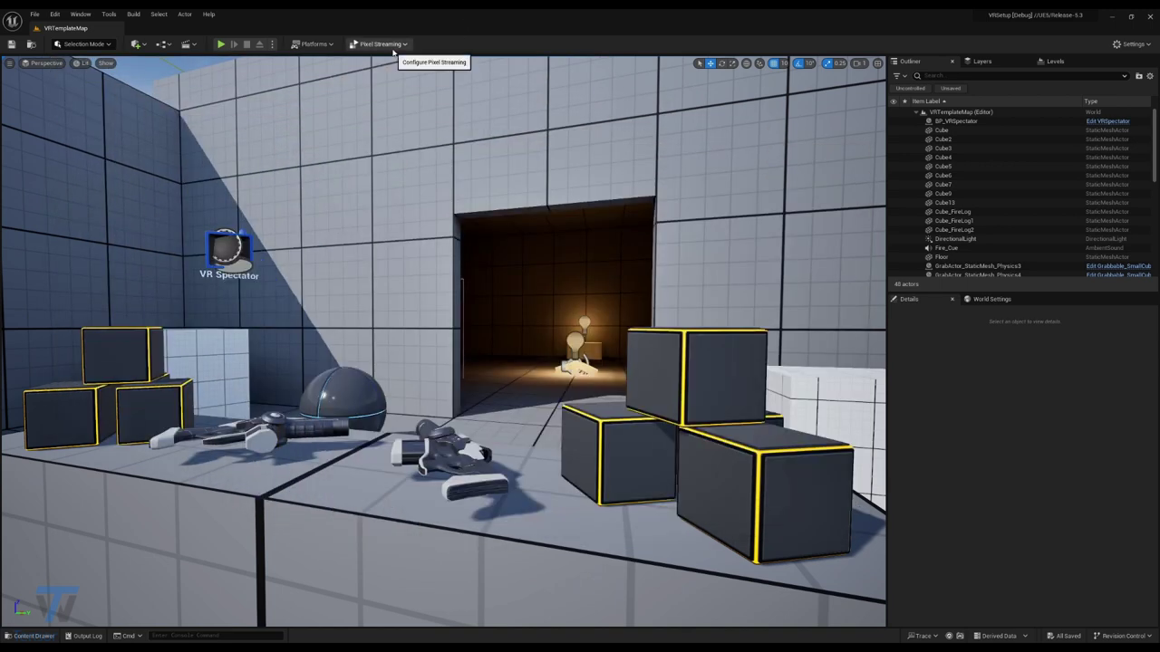
Enable Use Remote Signalling Server at ws://127.0.0.1:8888 and launch VRSetup as a Standalone Game.
left_click(391, 46)
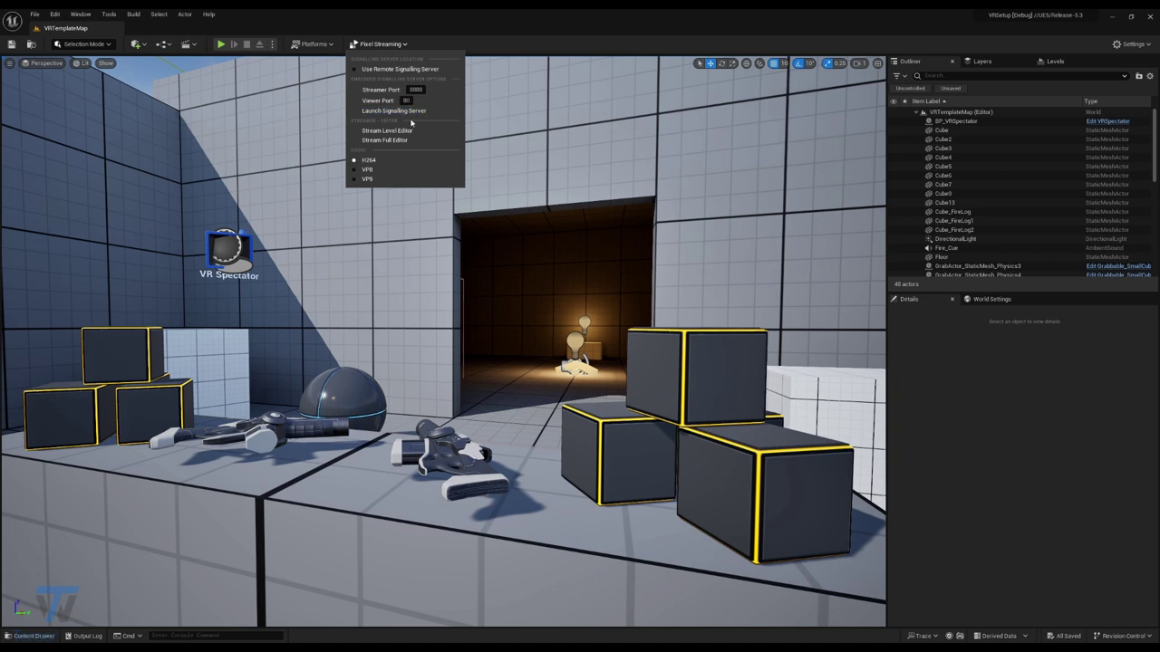
left_click(401, 71)
left_click(382, 43)
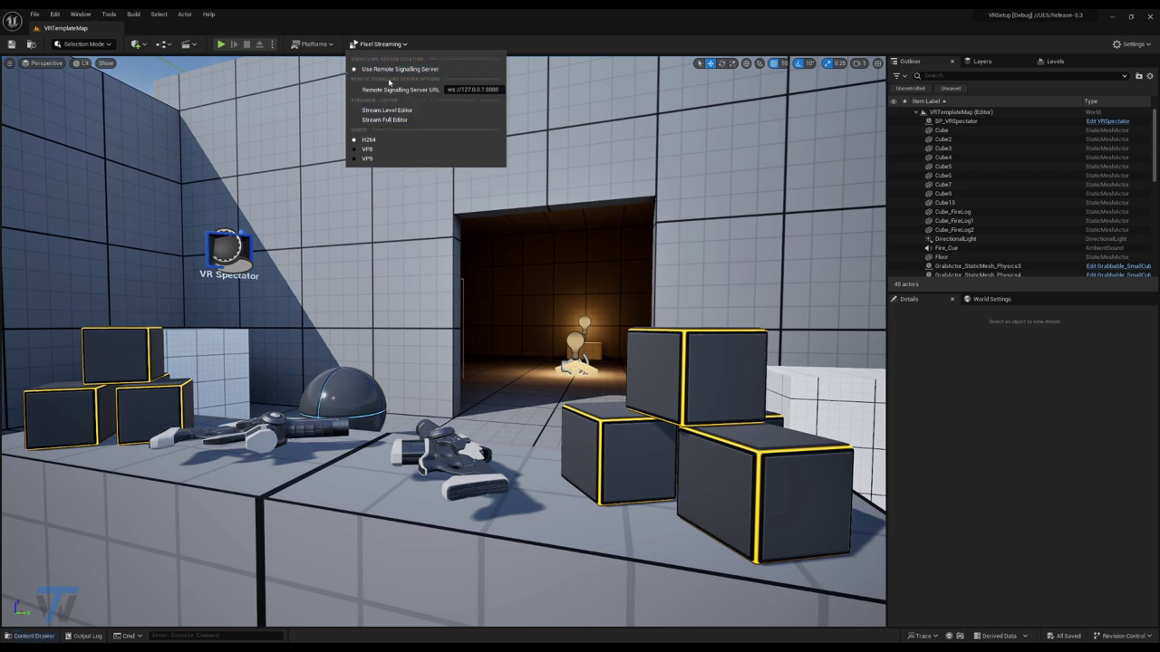
left_click(408, 25)
left_click(272, 43)
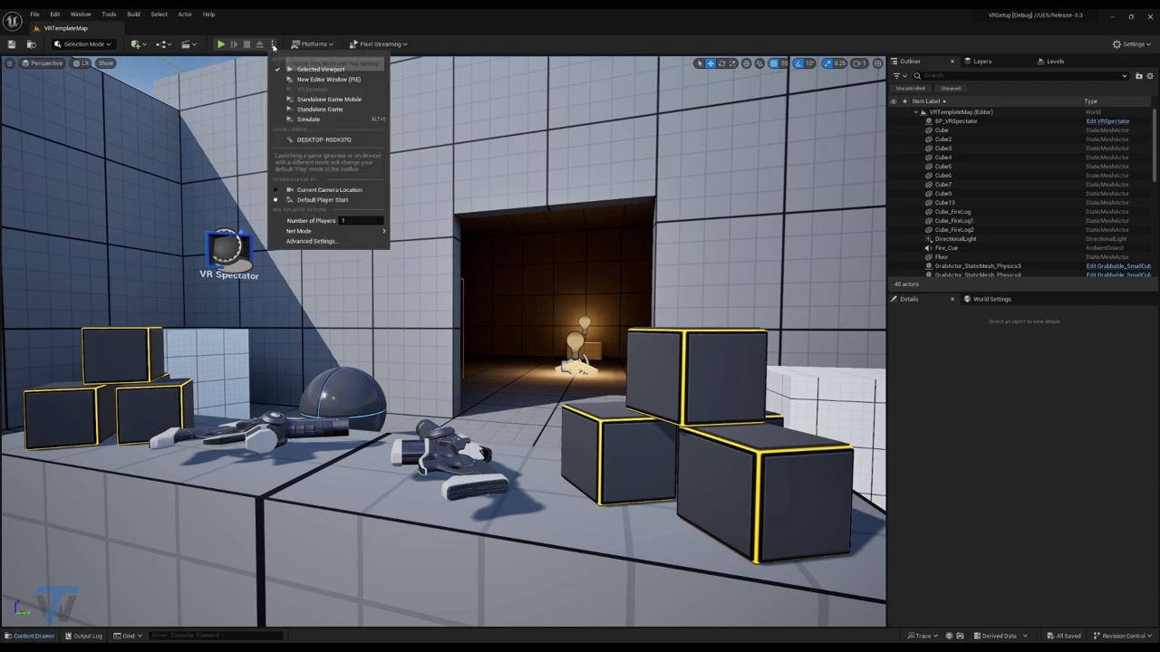
left_click(340, 106)
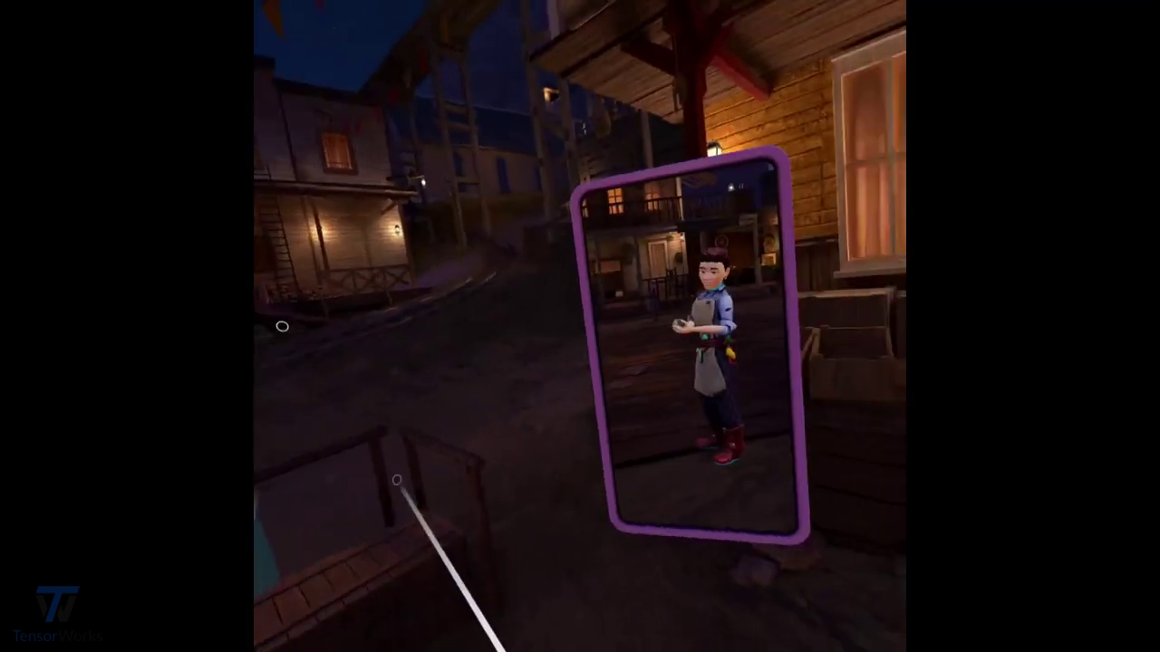
key("super")
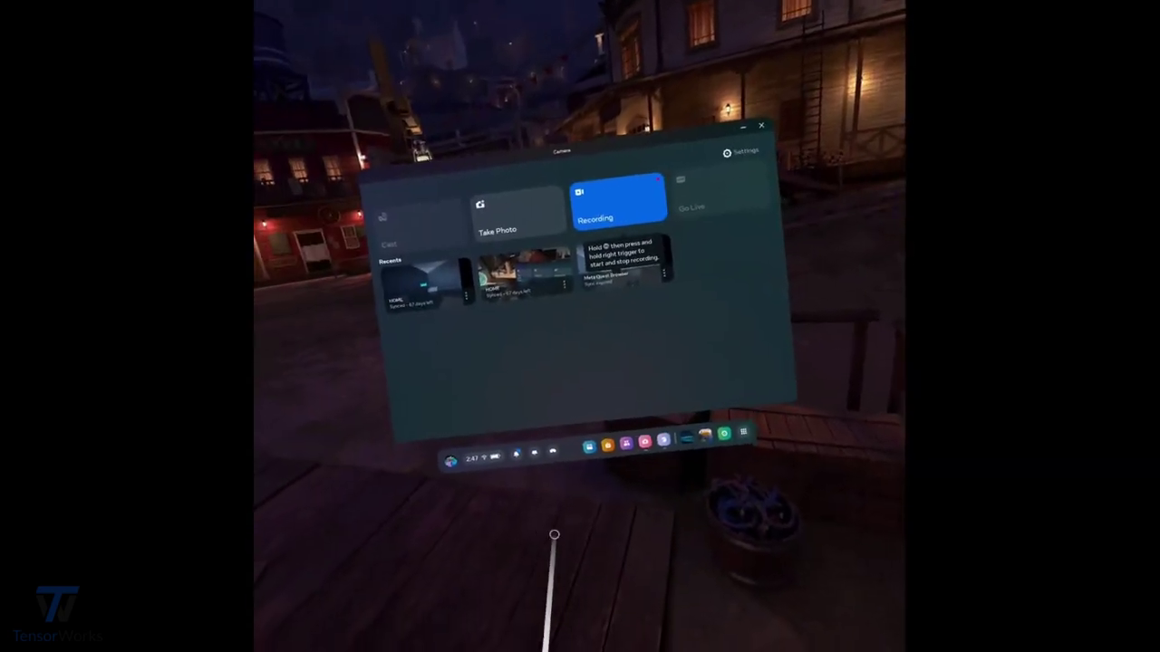
left_click_drag(637, 427, 609, 438)
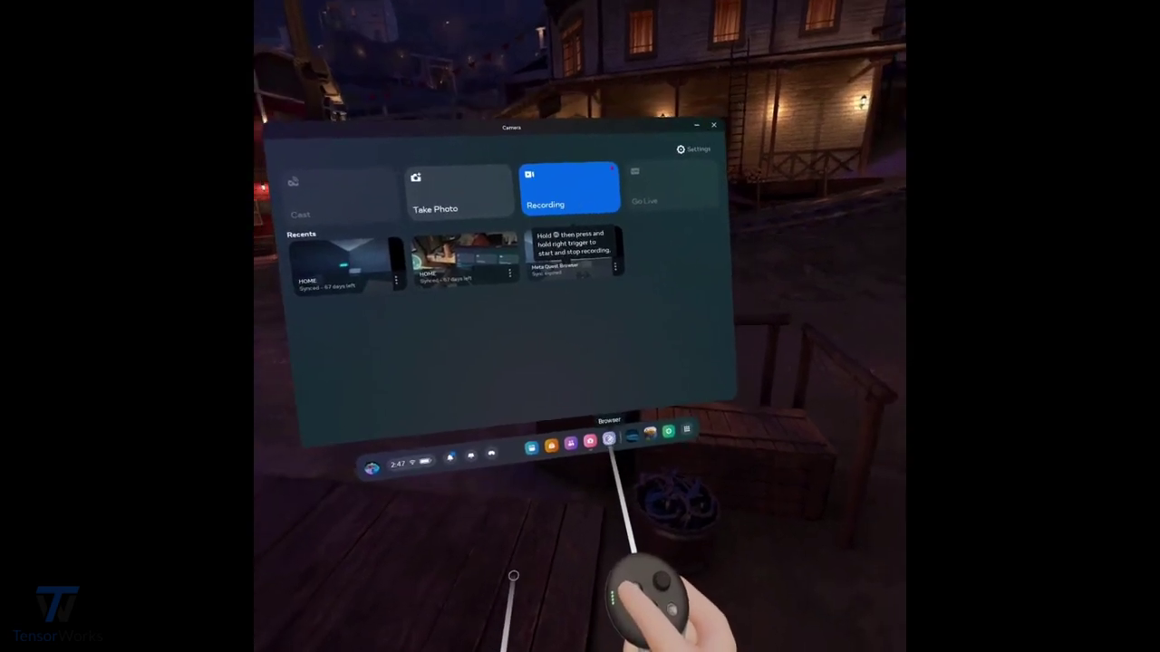
left_click(609, 438)
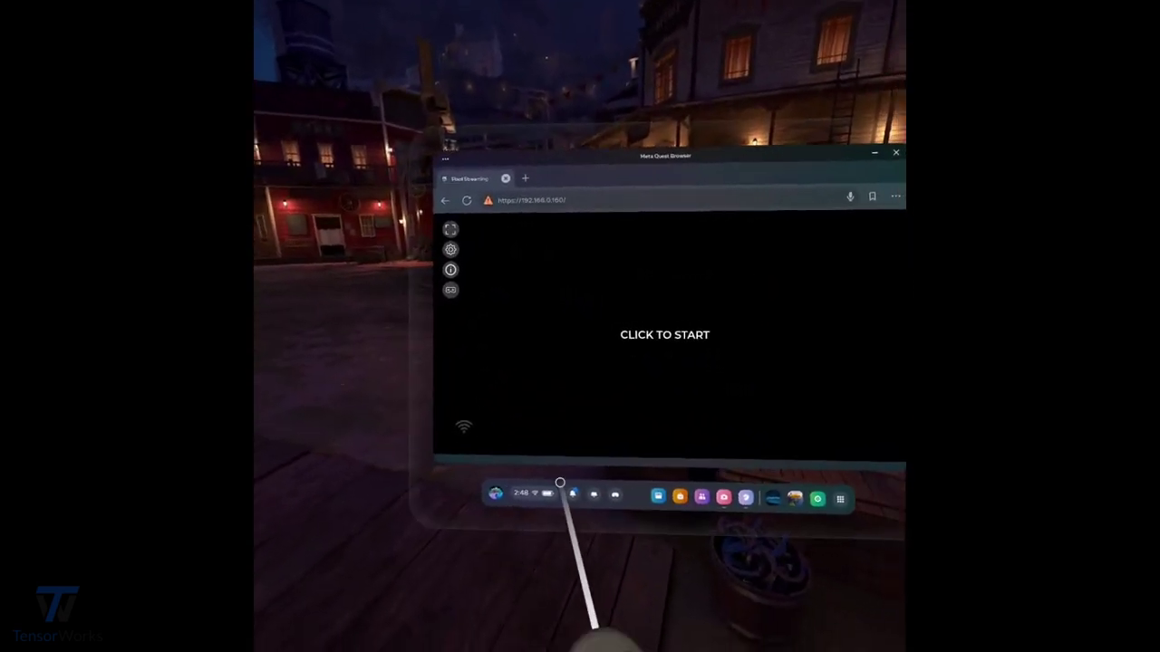
Start the Pixel Streaming session and switch to the immersive XR view of the VR template.
left_click(621, 355)
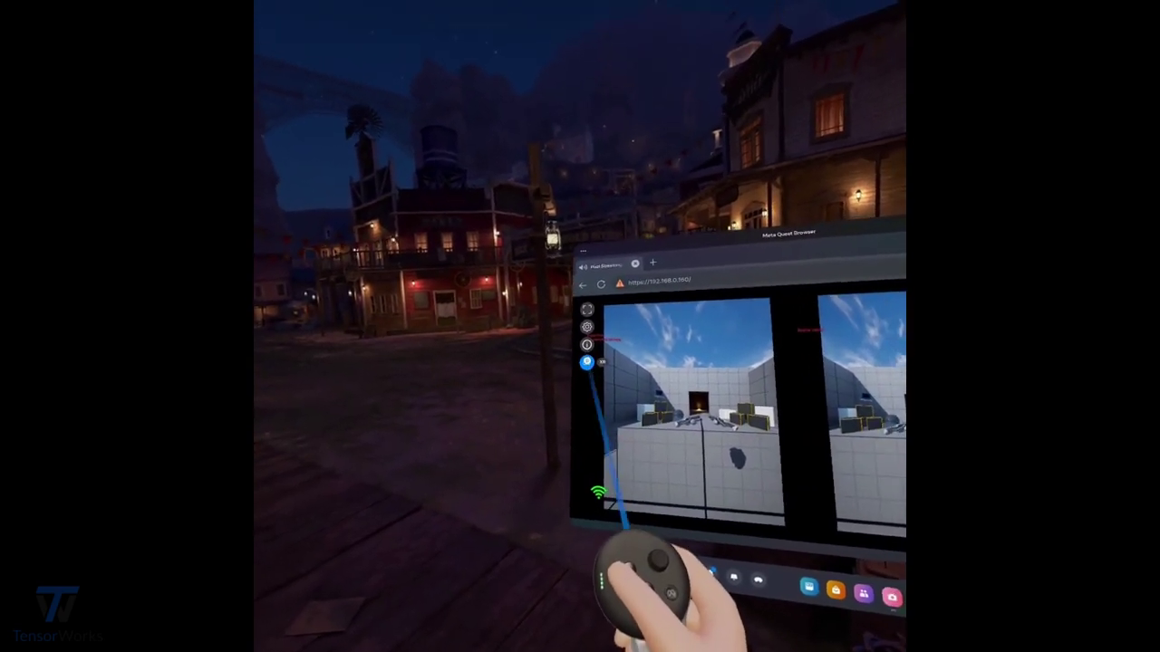
left_click(587, 362)
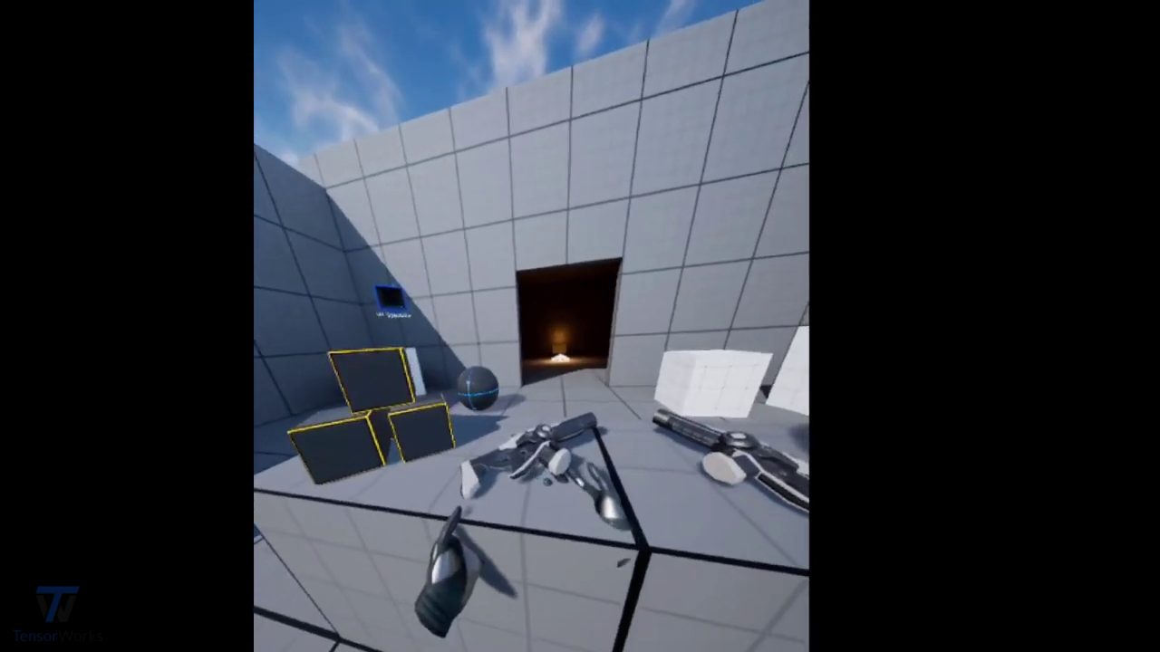